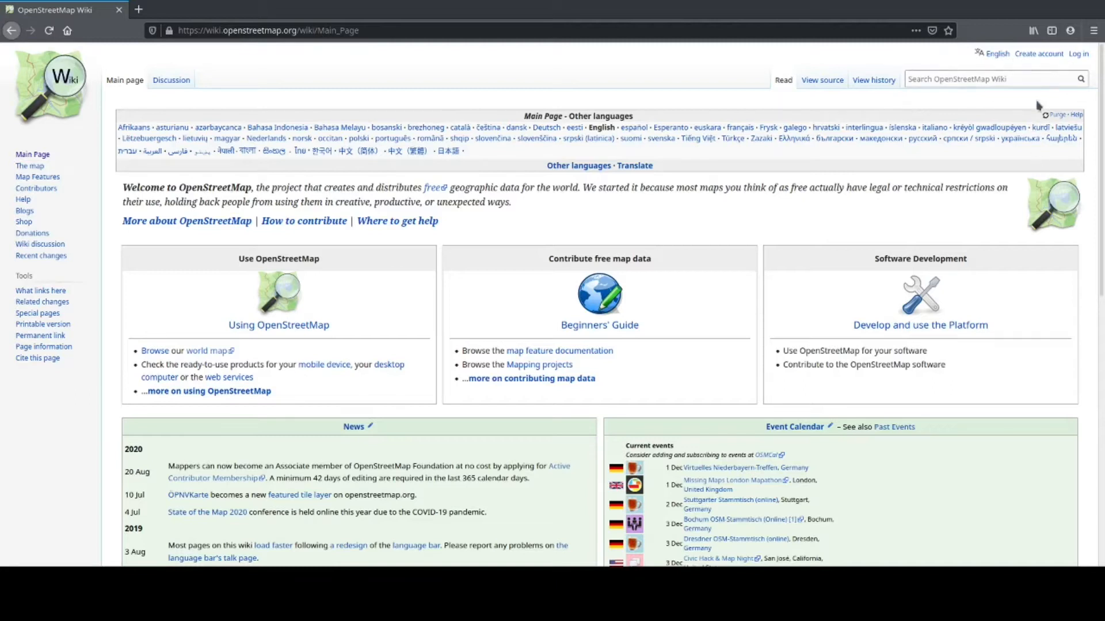
Step: Go from the wiki main page to the Create account form
{"action": "left_click", "coordinate": [1033, 58]}
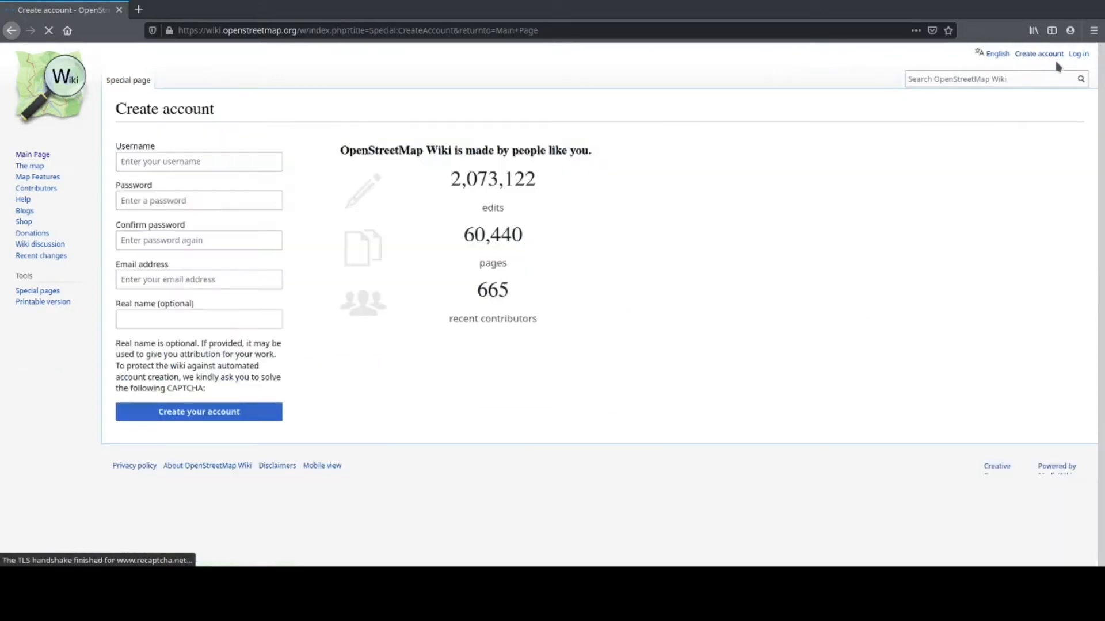
Step: Register a new wiki account by entering the chosen username and password, then submitting the form
{"action": "left_click", "coordinate": [210, 162]}
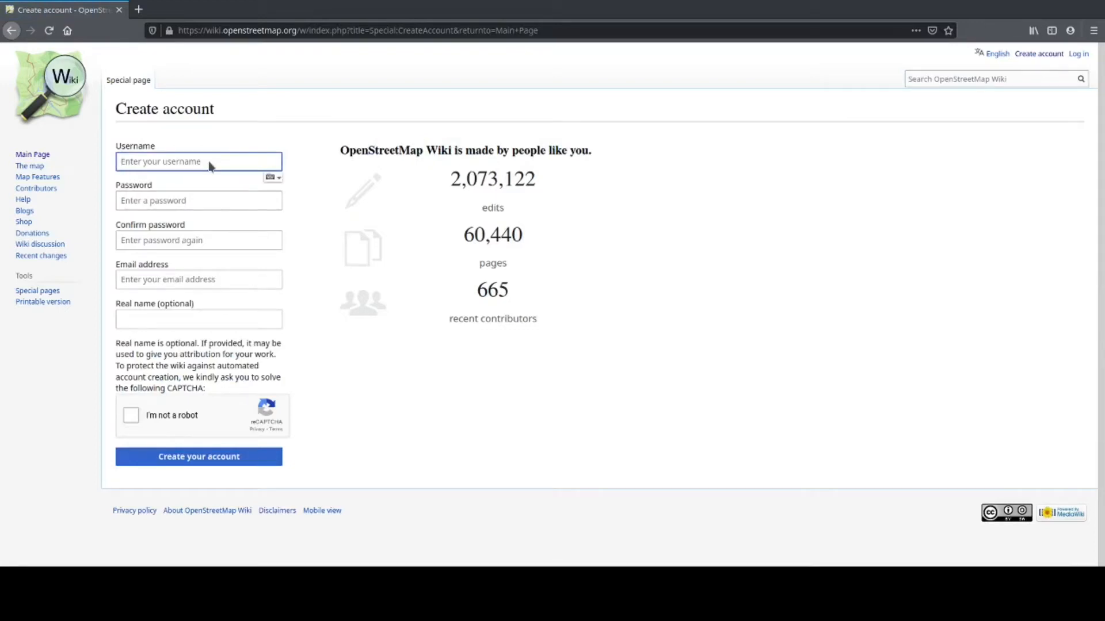
{"action": "type", "text": "Geoffrey Kateregga"}
{"action": "left_click", "coordinate": [181, 201]}
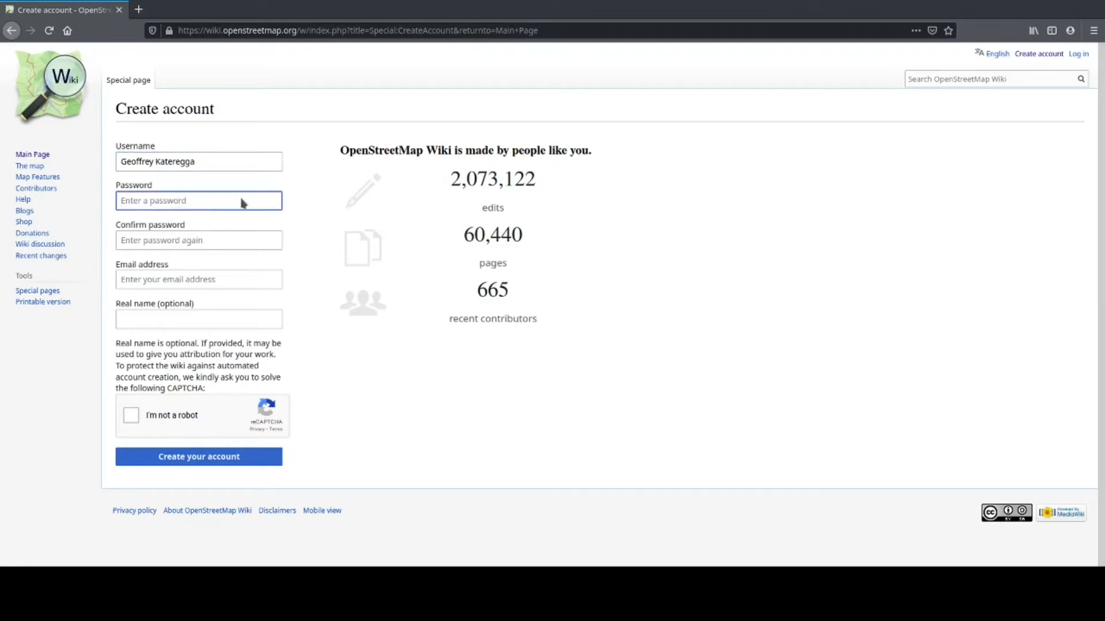
{"action": "type", "text": "•"}
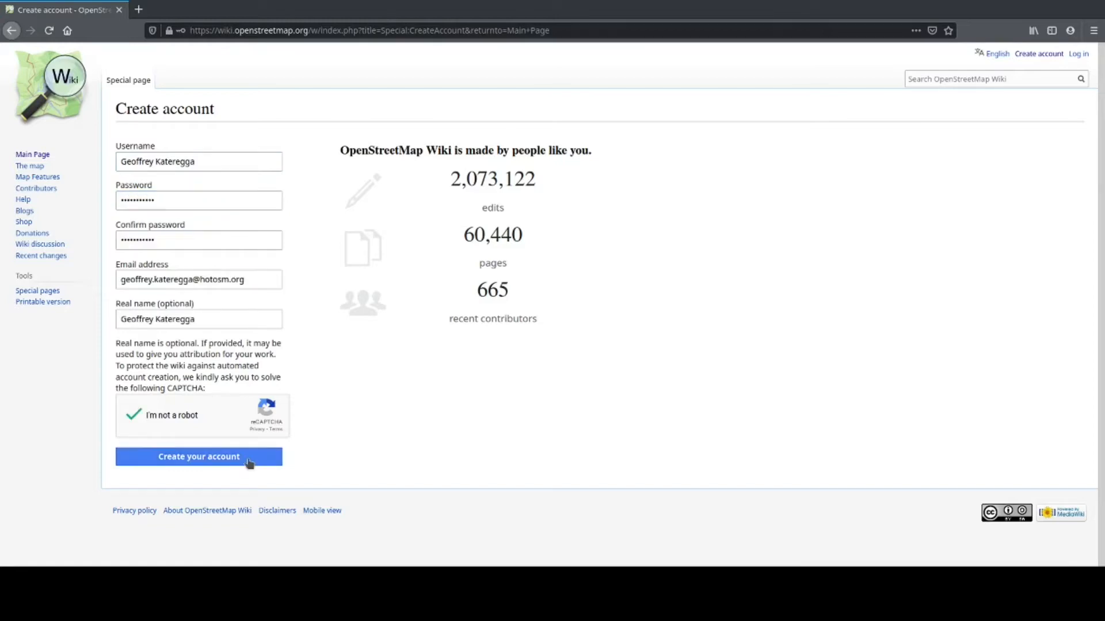
{"action": "left_click", "coordinate": [253, 461]}
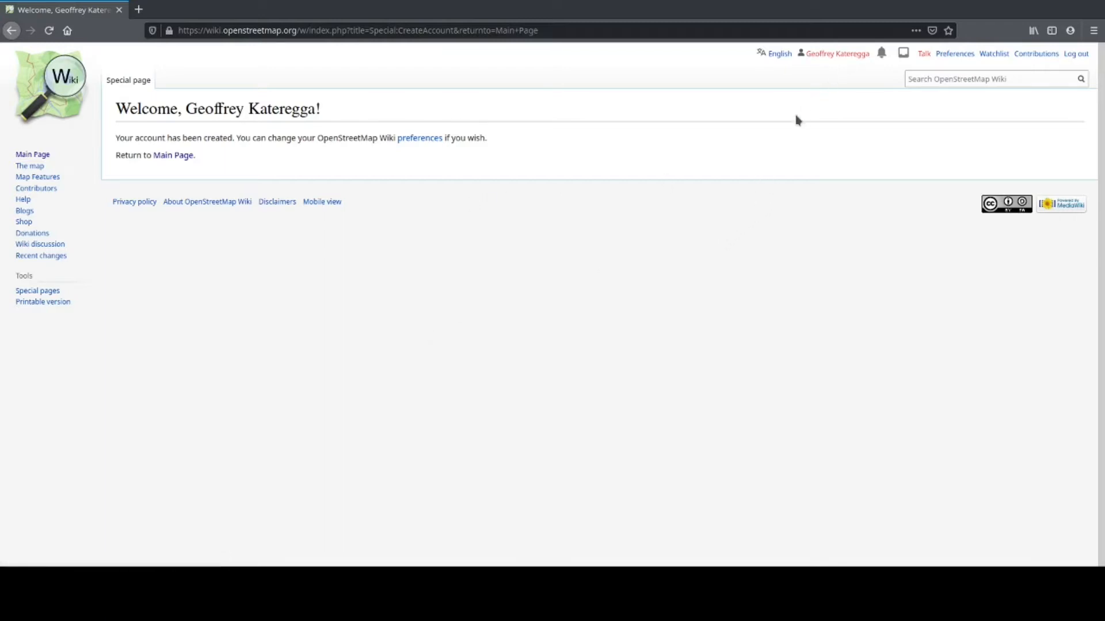
Step: Create your own user page, dismiss the editor welcome notice, and switch to the source editor
{"action": "left_click", "coordinate": [842, 55]}
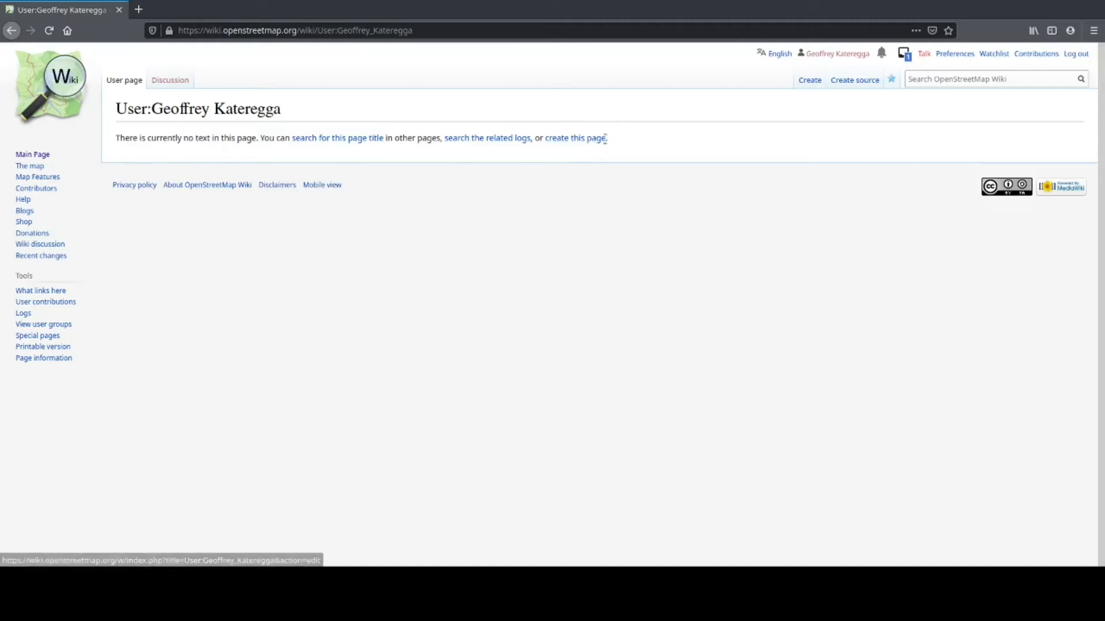
{"action": "left_click", "coordinate": [587, 143]}
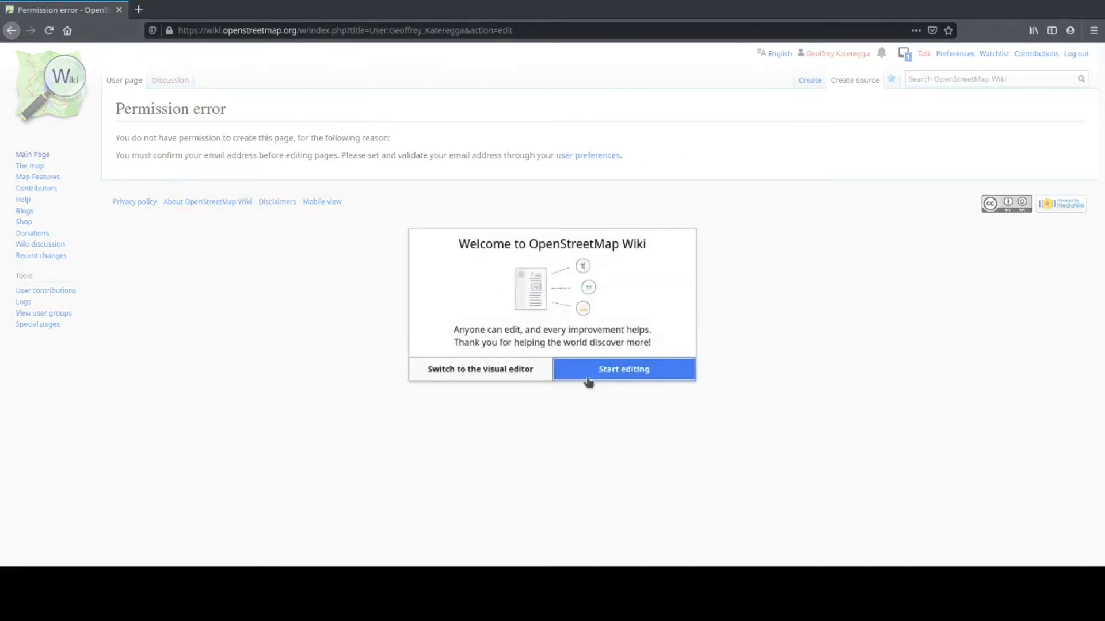
{"action": "left_click", "coordinate": [593, 374]}
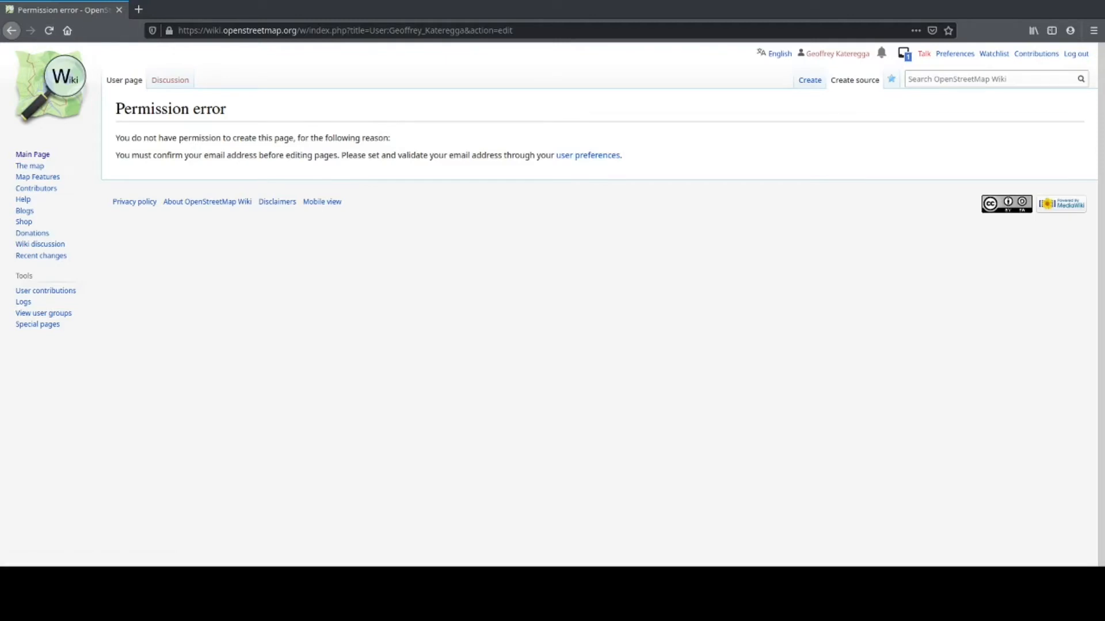
{"action": "left_click", "coordinate": [49, 30]}
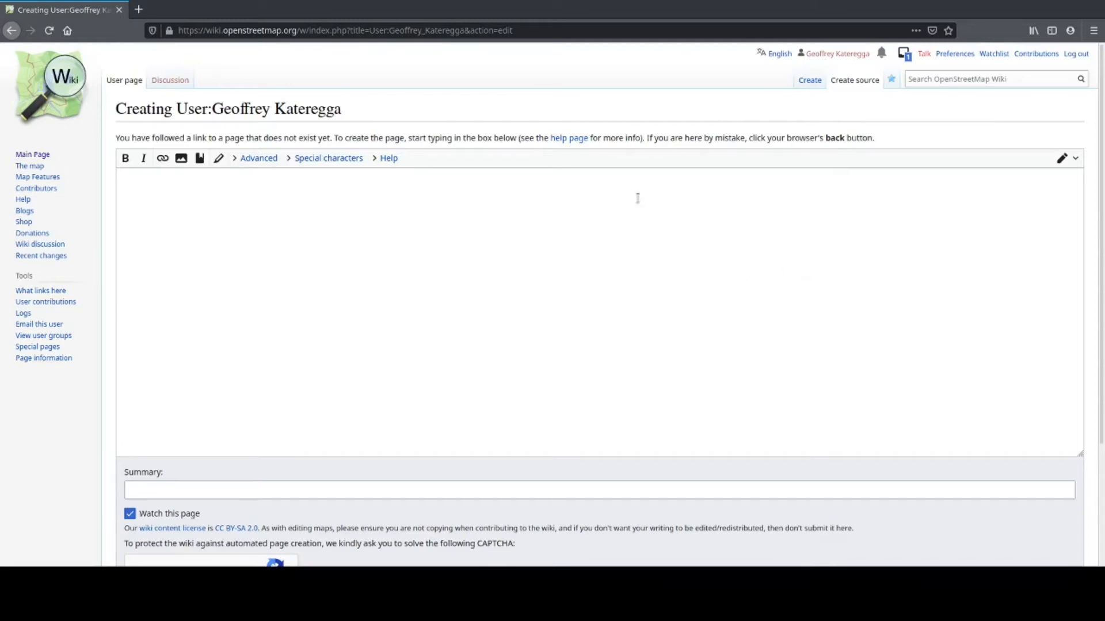
Step: Paste the biography paragraph, add a 'Creating User Page for …' summary with your name, pass CAPTCHA, and save
{"action": "left_click", "coordinate": [622, 179]}
{"action": "type", "text": "Geoffrey Kateregga started contributing to OpenStreetMap in 2012 after attending a Mapping Party in Kampala, later on becoming an active member of the local community in Uganda, which has grown into an non profit organization in Uganda where he currently serves as chairman board. In 2015 he started working with the Humanitarian OpenStreetMap Team, where he is currently working as the Community Programs Manager also working on their Microgrant Program. Geoffrey is coordinating OpenStreetMap Africa, a network of local communities across Africa working together to organize the biennial State of the Map Africa conference that happened in Kampala, Uganda in 2017 and in Abidjan, Ivory Coast in 2019. Geoffrey is also a member of the Wikimedia Community User Group in Uganda."}
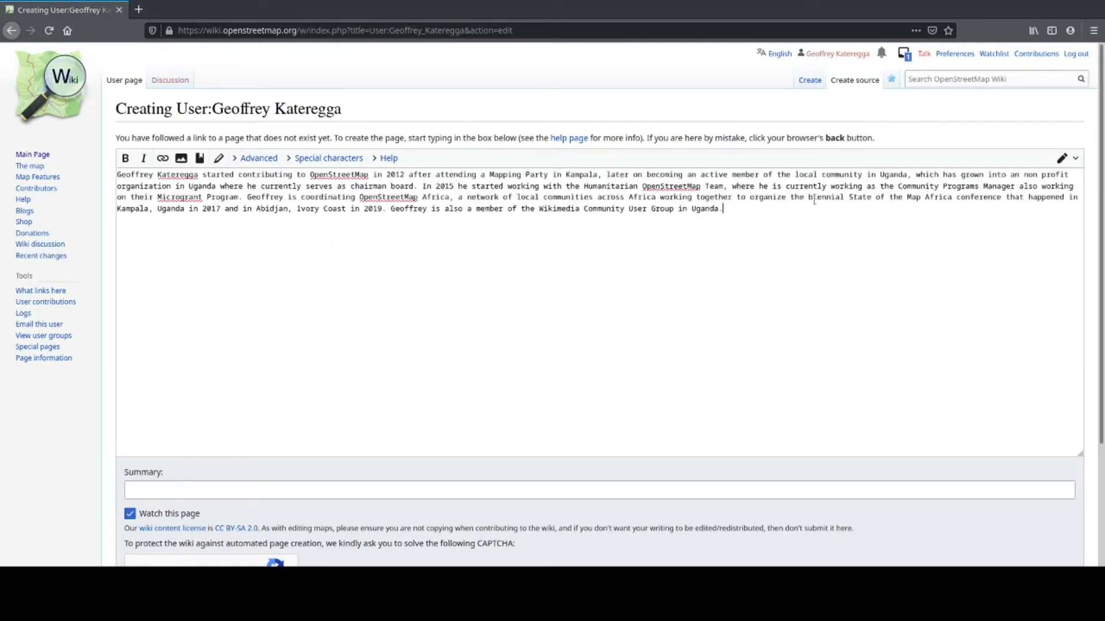
{"action": "left_click", "coordinate": [162, 488]}
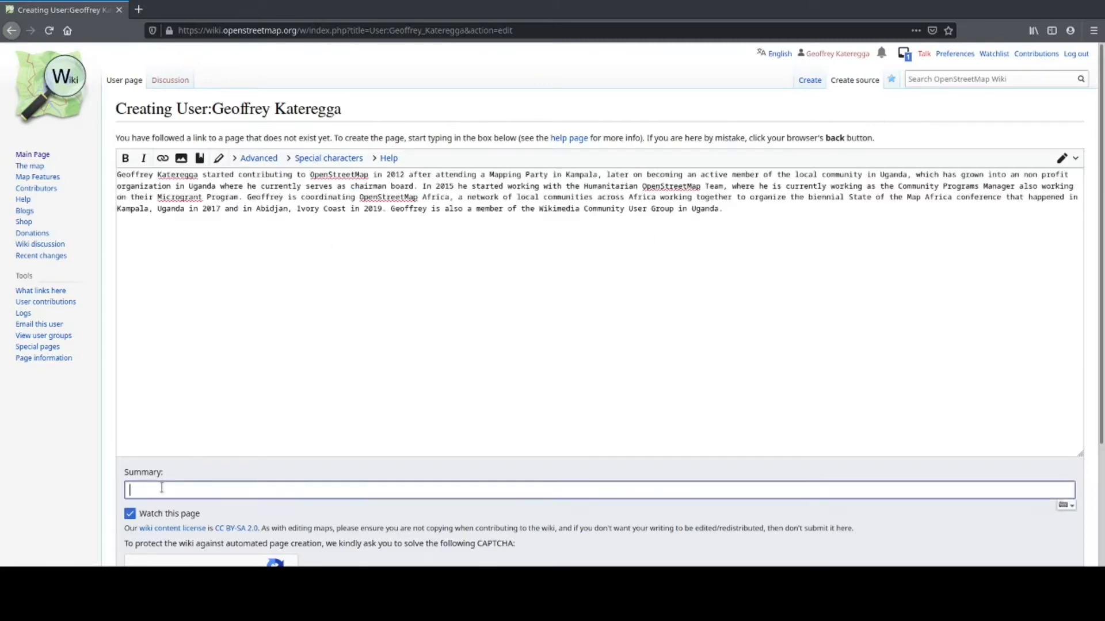
{"action": "type", "text": "Cre"}
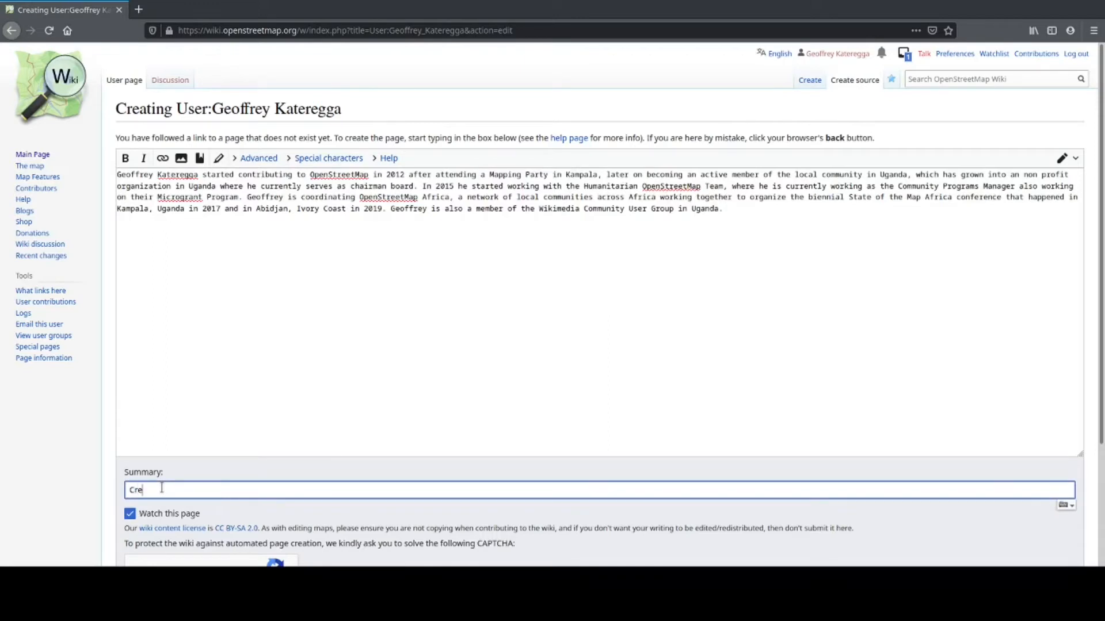
{"action": "type", "text": "ating User Page for Geoffrey Kateregga"}
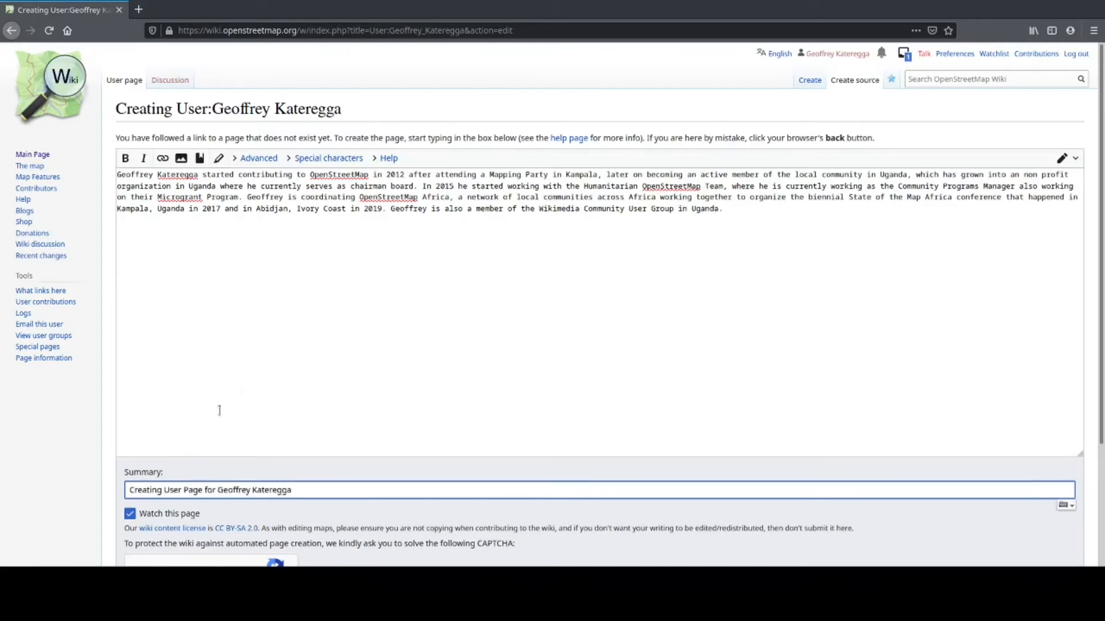
{"action": "scroll", "coordinate": [182, 496], "scroll_direction": "down", "scroll_amount": 3}
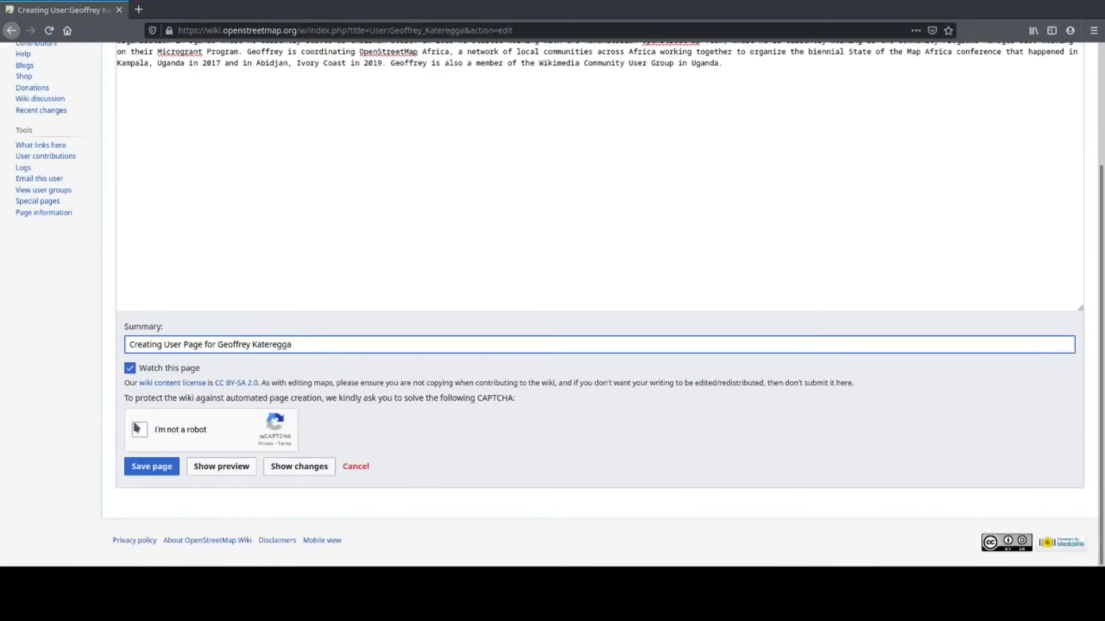
{"action": "left_click", "coordinate": [141, 433]}
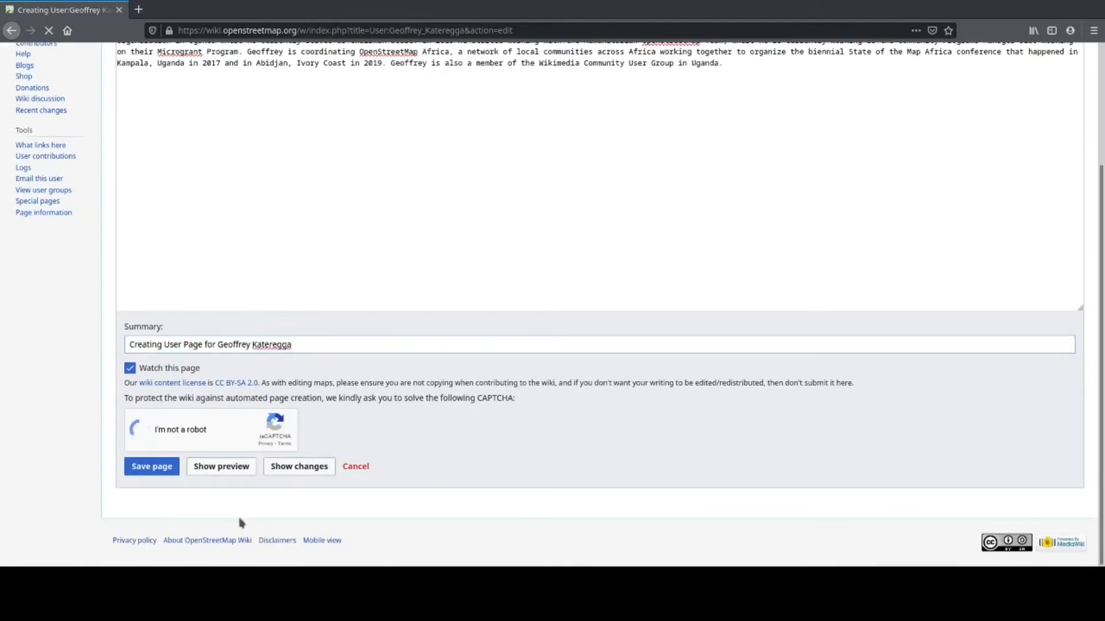
{"action": "left_click", "coordinate": [160, 472]}
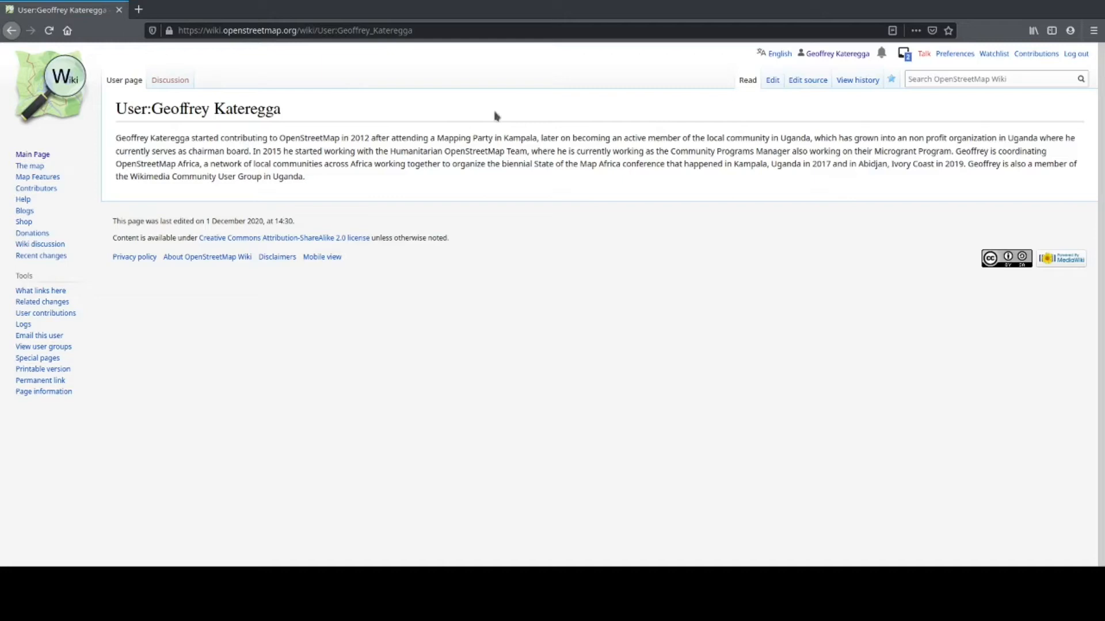
Step: Search the wiki for 'Community Impact Micgrogrant'
{"action": "left_click", "coordinate": [930, 79]}
{"action": "type", "text": "HO"}
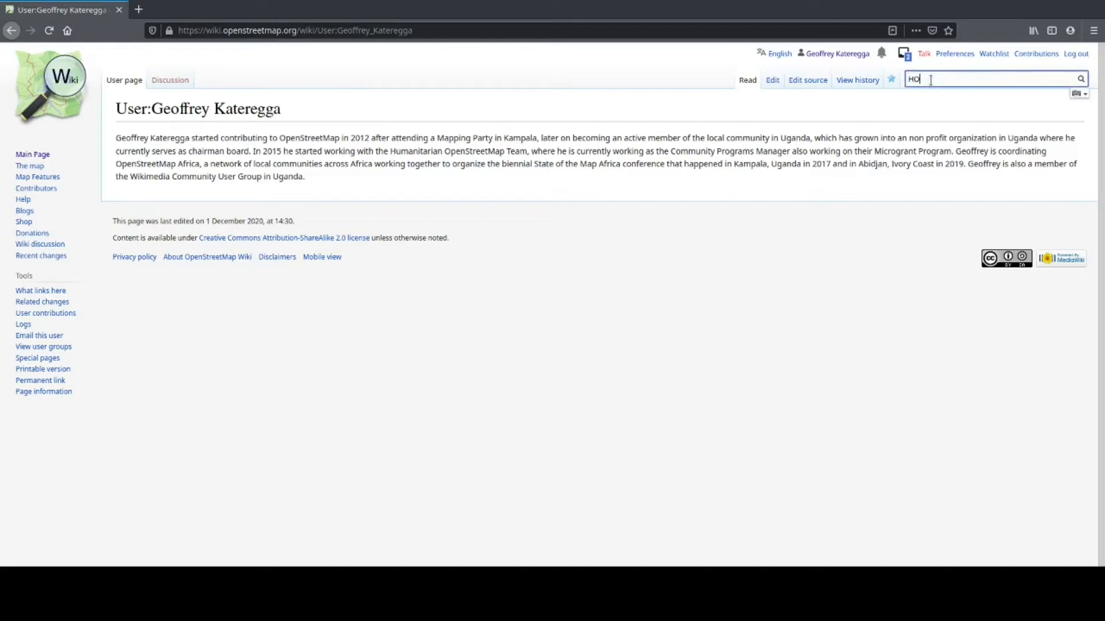
{"action": "type", "text": "T Mi"}
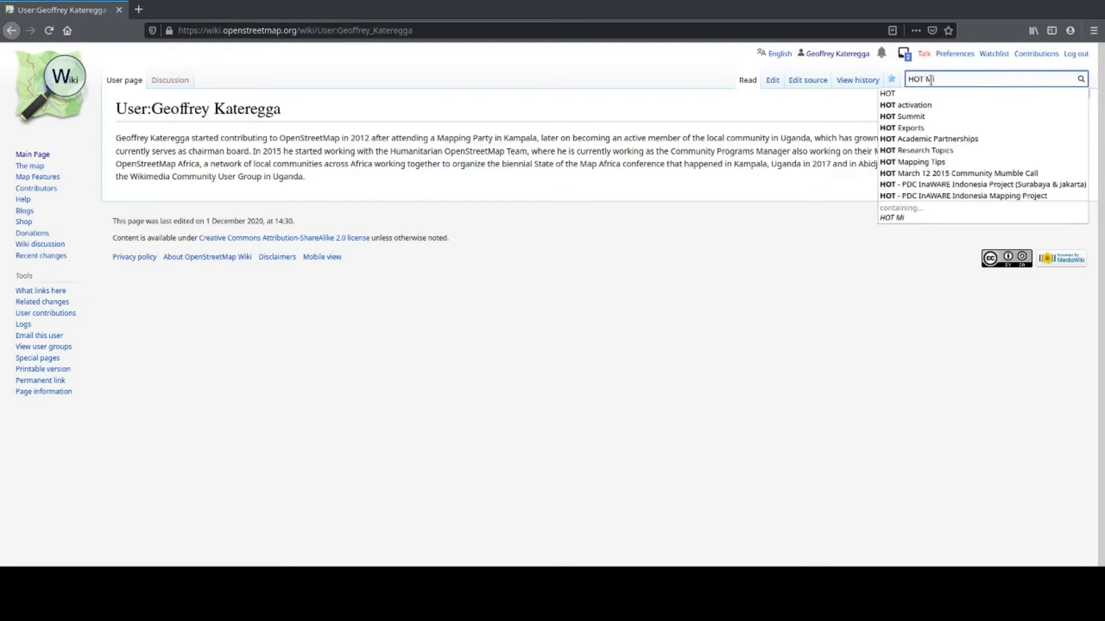
{"action": "type", "text": "crogrant"}
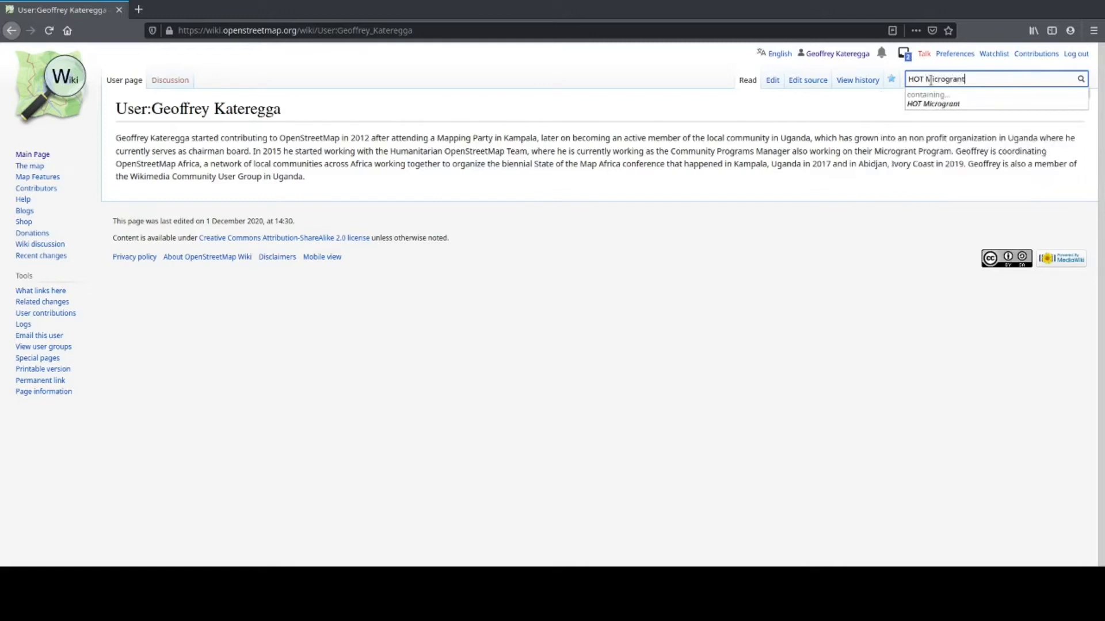
{"action": "type", "text": " 202"}
{"action": "key", "text": "BackSpace"}
{"action": "key", "text": "BackSpace"}
{"action": "key", "text": "BackSpace"}
{"action": "key", "text": "BackSpace"}
{"action": "key", "text": "BackSpace"}
{"action": "key", "text": "BackSpace"}
{"action": "key", "text": "BackSpace"}
{"action": "key", "text": "BackSpace"}
{"action": "key", "text": "BackSpace"}
{"action": "key", "text": "BackSpace"}
{"action": "key", "text": "BackSpace"}
{"action": "key", "text": "BackSpace"}
{"action": "key", "text": "BackSpace"}
{"action": "key", "text": "BackSpace"}
{"action": "key", "text": "BackSpace"}
{"action": "key", "text": "BackSpace"}
{"action": "key", "text": "BackSpace"}
{"action": "key", "text": "BackSpace"}
{"action": "type", "text": "Community "}
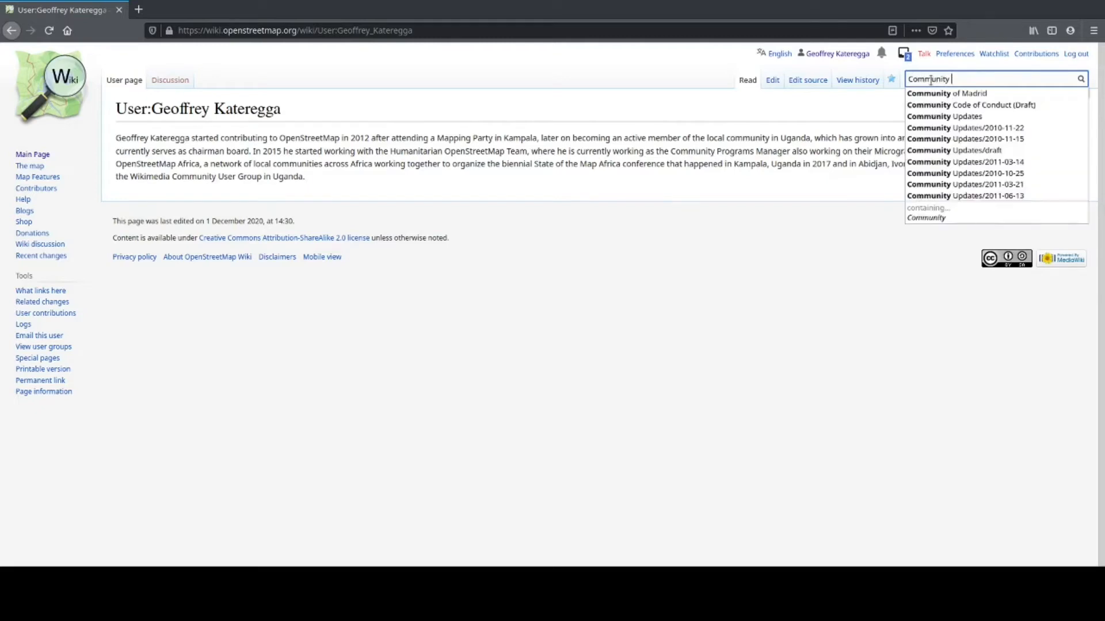
{"action": "type", "text": "Impact Progra"}
{"action": "key", "text": "BackSpace"}
{"action": "key", "text": "BackSpace"}
{"action": "key", "text": "BackSpace"}
{"action": "key", "text": "BackSpace"}
{"action": "key", "text": "BackSpace"}
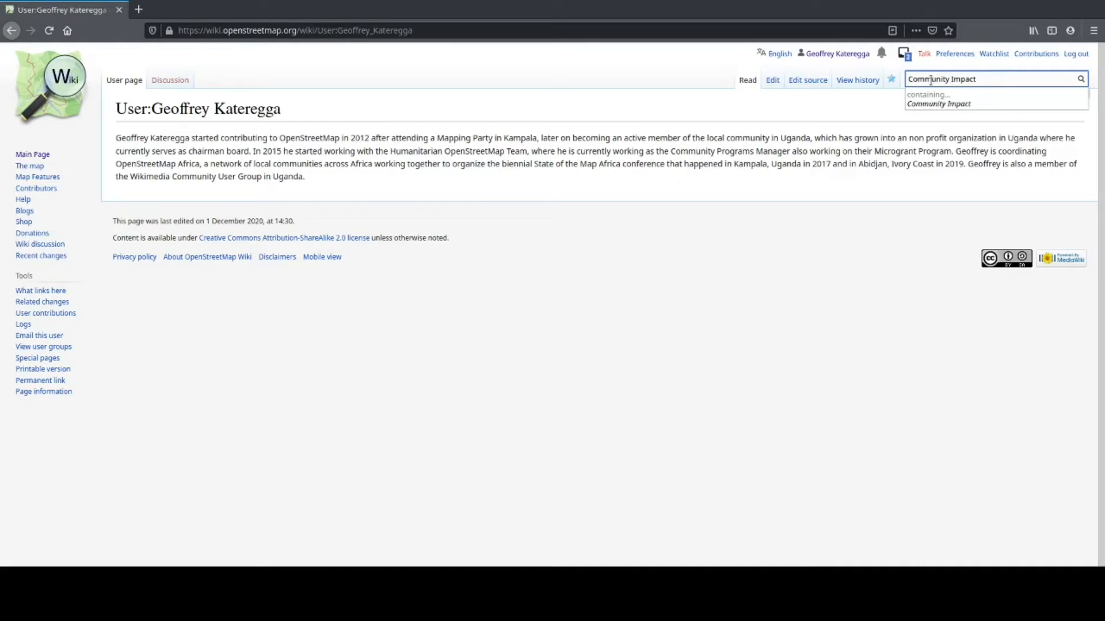
{"action": "type", "text": "Micgrogrant"}
{"action": "key", "text": "Return"}
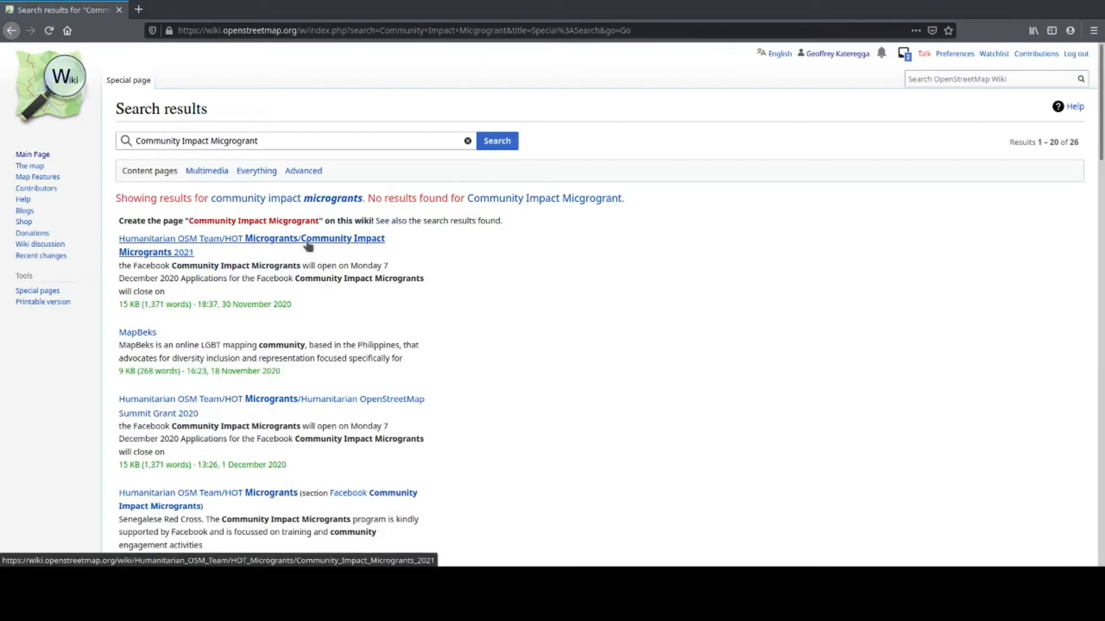
Step: Open the Community Impact Microgrants 2021 page and scroll down to the Start your application section
{"action": "left_click", "coordinate": [265, 243]}
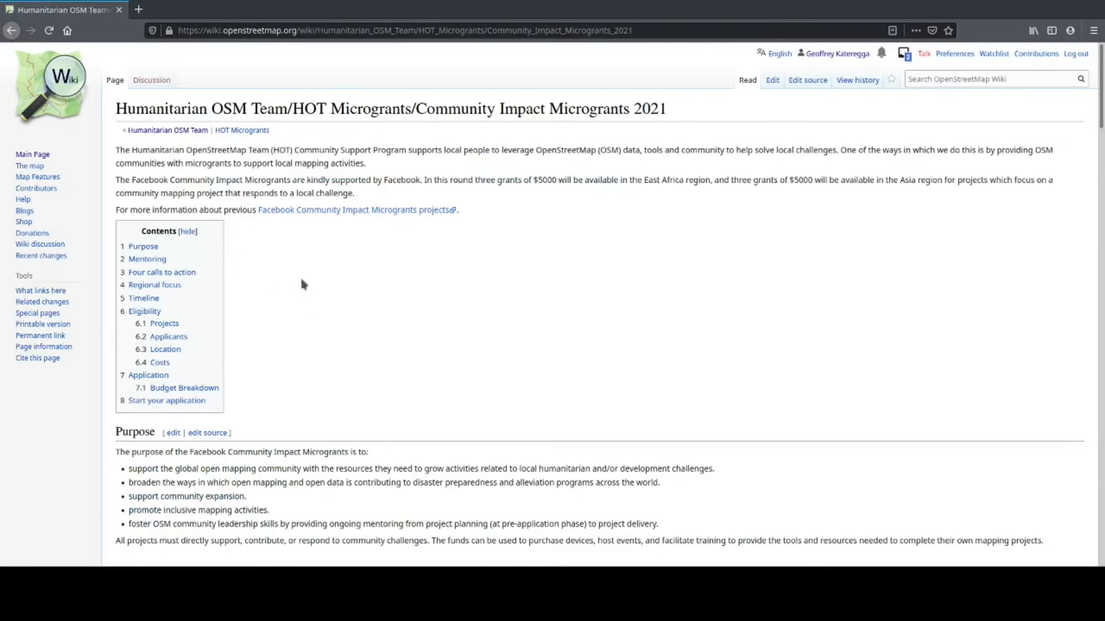
{"action": "scroll", "coordinate": [301, 275], "scroll_direction": "down", "scroll_amount": 2}
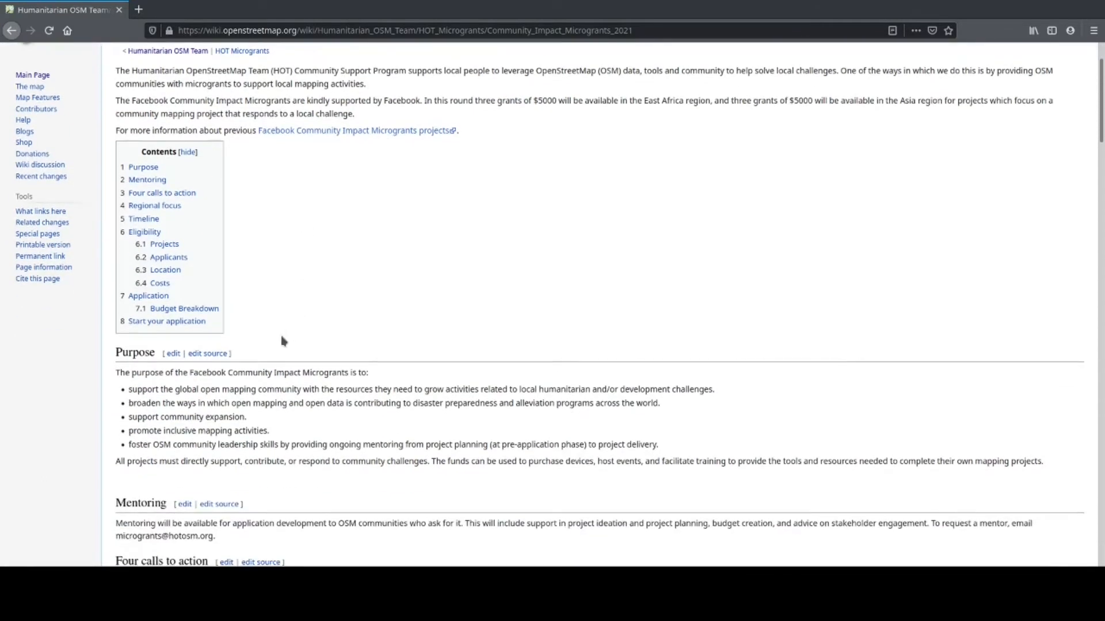
{"action": "scroll", "coordinate": [281, 340], "scroll_direction": "down", "scroll_amount": 6}
{"action": "scroll", "coordinate": [236, 374], "scroll_direction": "down", "scroll_amount": 2}
{"action": "scroll", "coordinate": [225, 361], "scroll_direction": "down", "scroll_amount": 7}
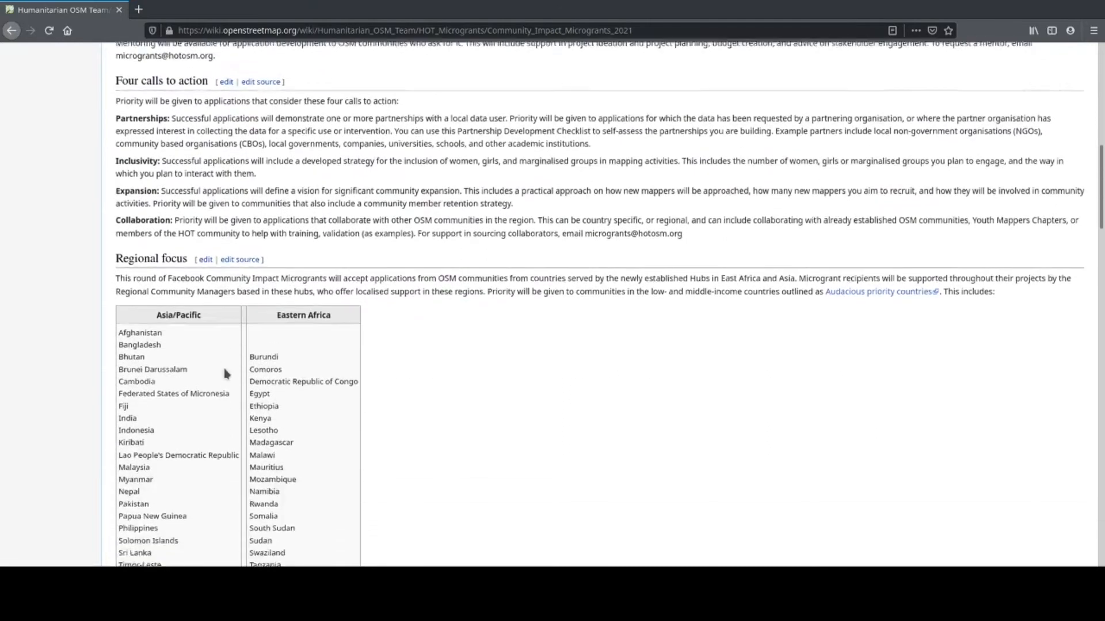
{"action": "scroll", "coordinate": [225, 361], "scroll_direction": "down", "scroll_amount": 2}
{"action": "scroll", "coordinate": [357, 419], "scroll_direction": "down", "scroll_amount": 1}
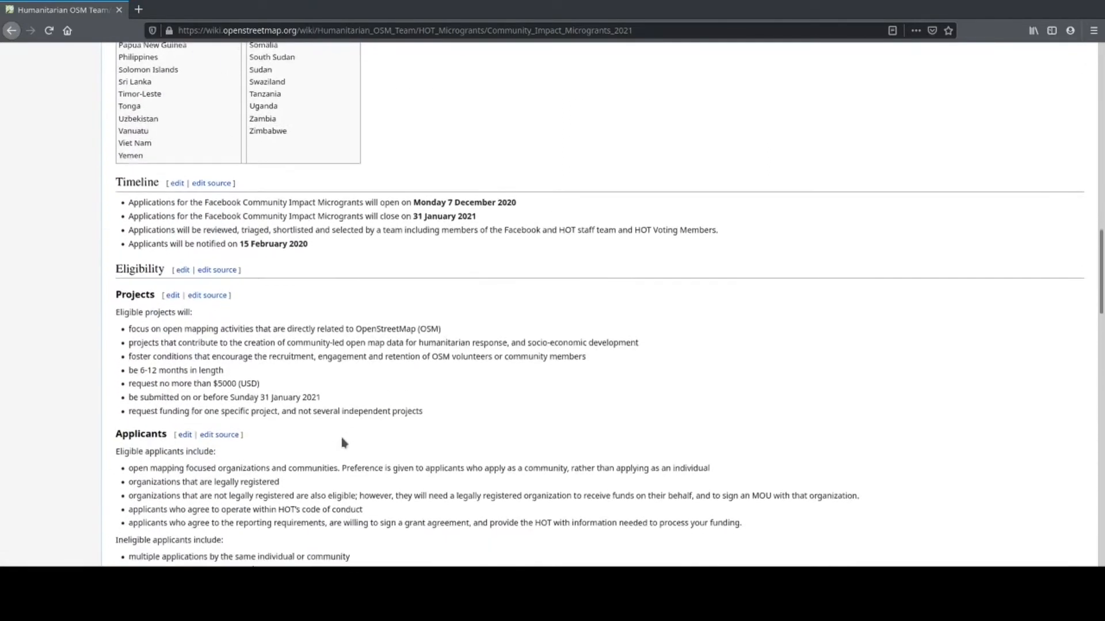
{"action": "scroll", "coordinate": [267, 420], "scroll_direction": "down", "scroll_amount": 3}
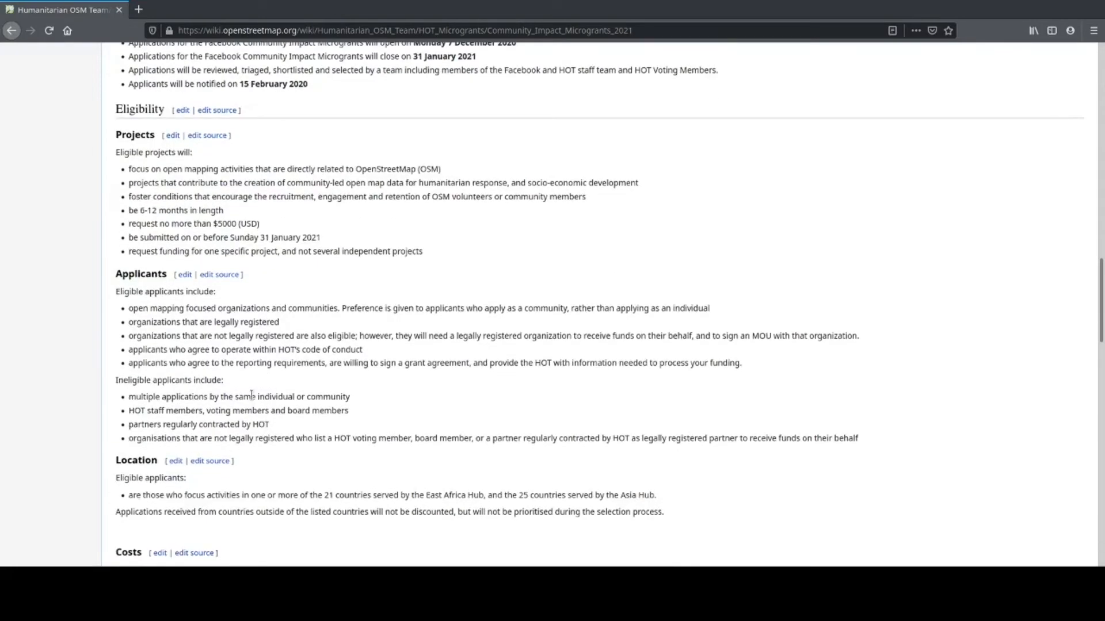
{"action": "scroll", "coordinate": [252, 396], "scroll_direction": "down", "scroll_amount": 1}
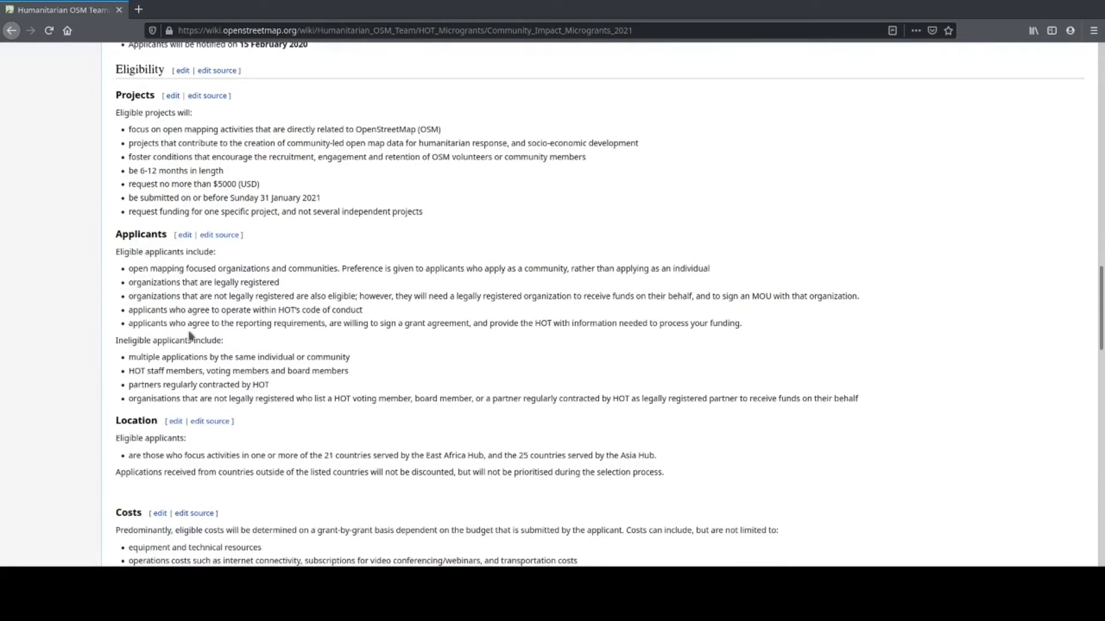
{"action": "scroll", "coordinate": [173, 363], "scroll_direction": "down", "scroll_amount": 4}
{"action": "scroll", "coordinate": [174, 386], "scroll_direction": "down", "scroll_amount": 10}
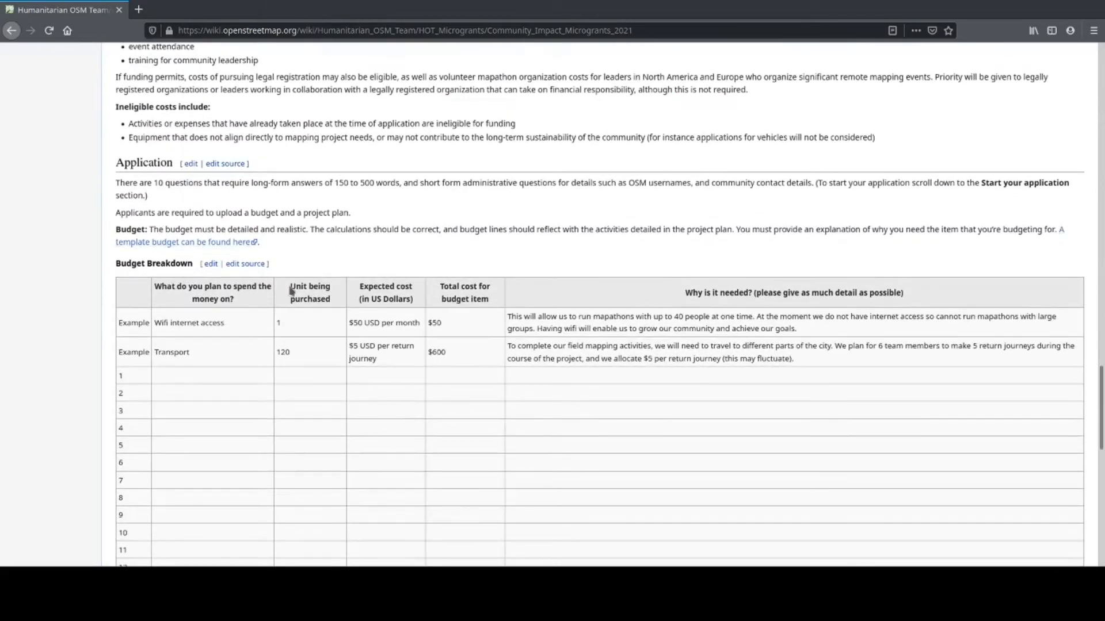
{"action": "scroll", "coordinate": [276, 375], "scroll_direction": "down", "scroll_amount": 1}
{"action": "scroll", "coordinate": [272, 380], "scroll_direction": "down", "scroll_amount": 6}
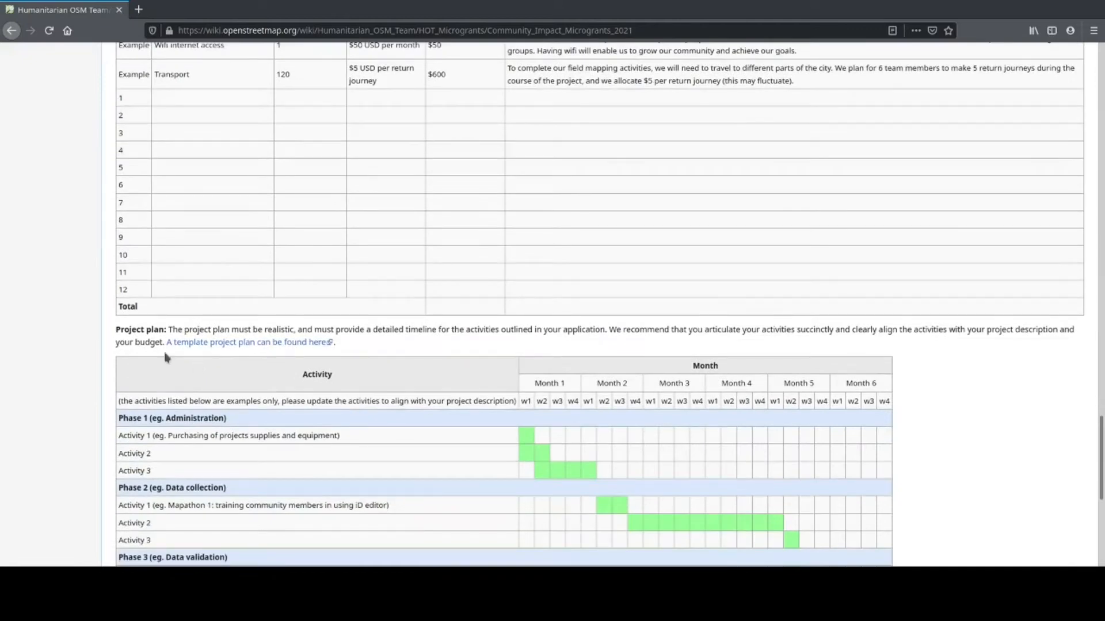
{"action": "scroll", "coordinate": [300, 375], "scroll_direction": "down", "scroll_amount": 4}
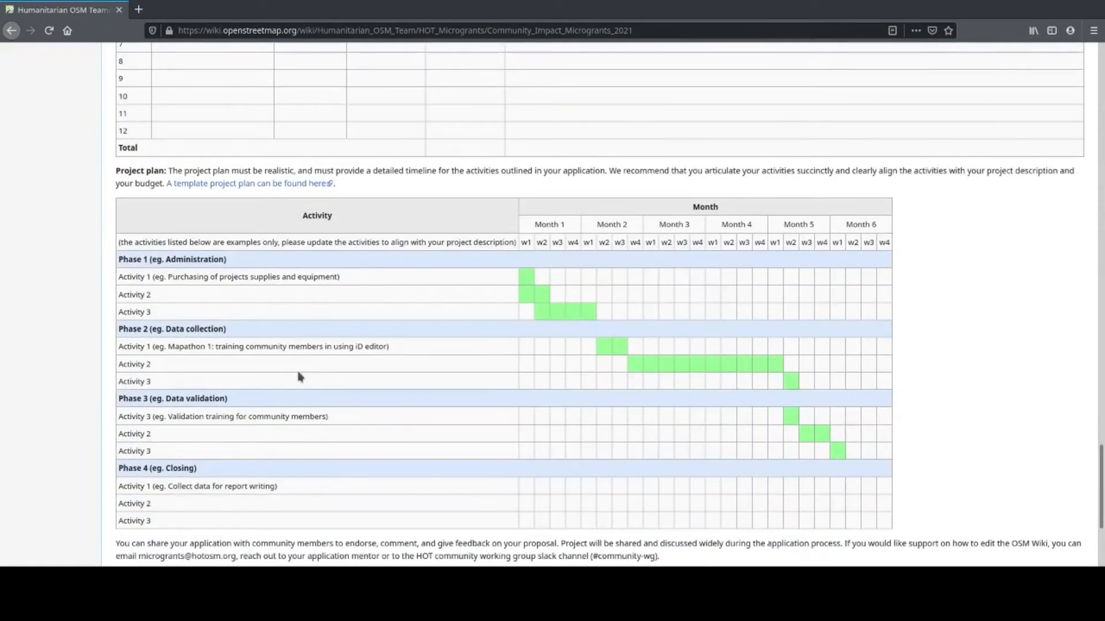
{"action": "scroll", "coordinate": [299, 375], "scroll_direction": "down", "scroll_amount": 1}
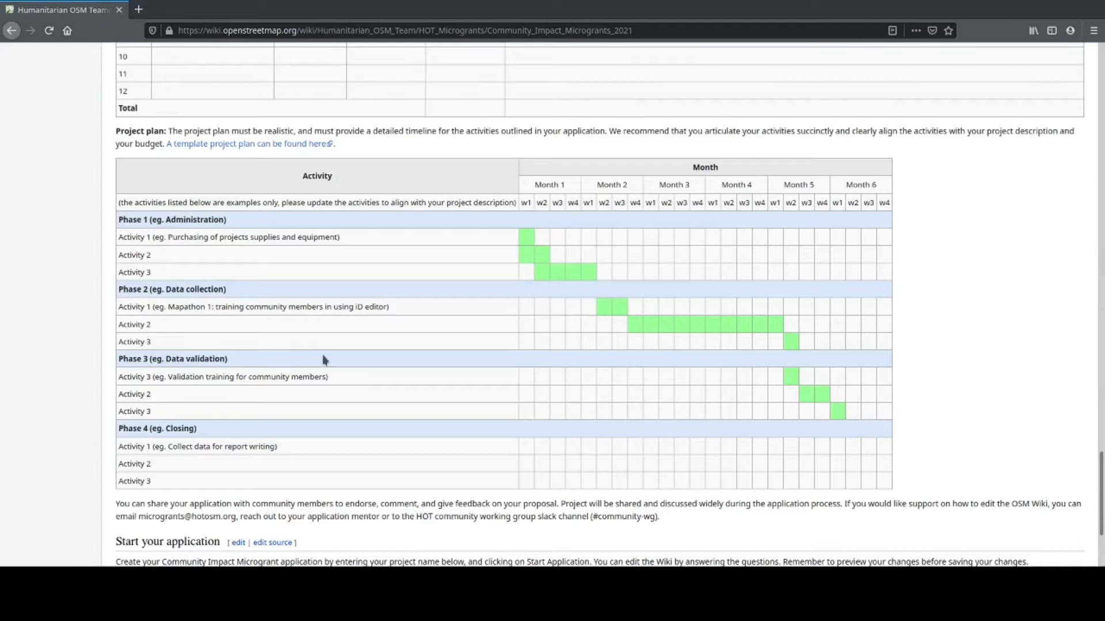
{"action": "scroll", "coordinate": [455, 308], "scroll_direction": "down", "scroll_amount": 4}
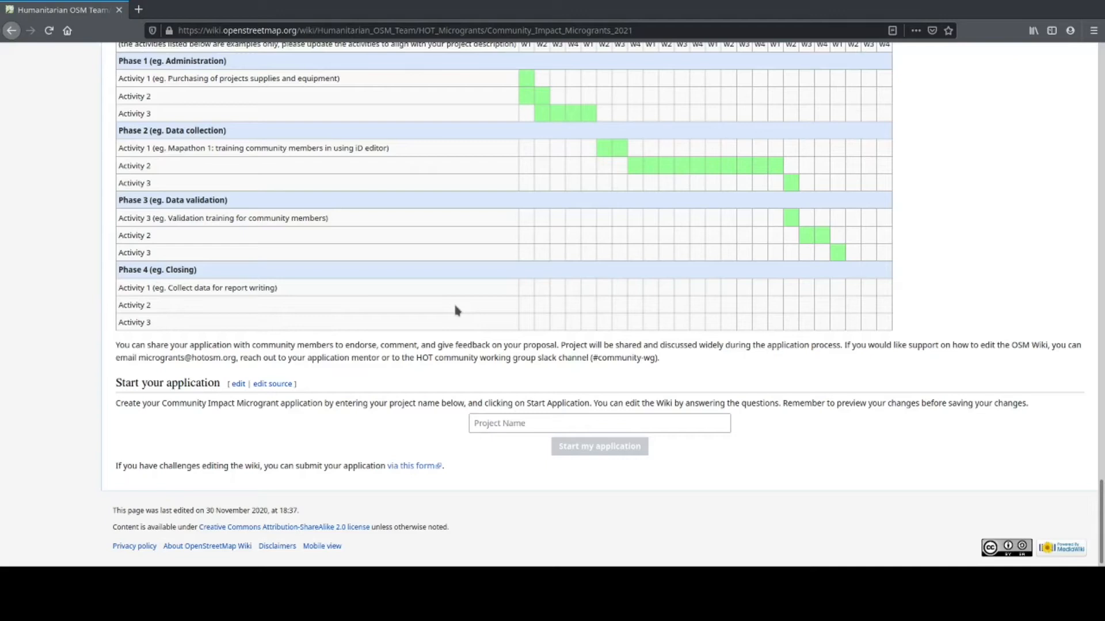
{"action": "left_click", "coordinate": [475, 424]}
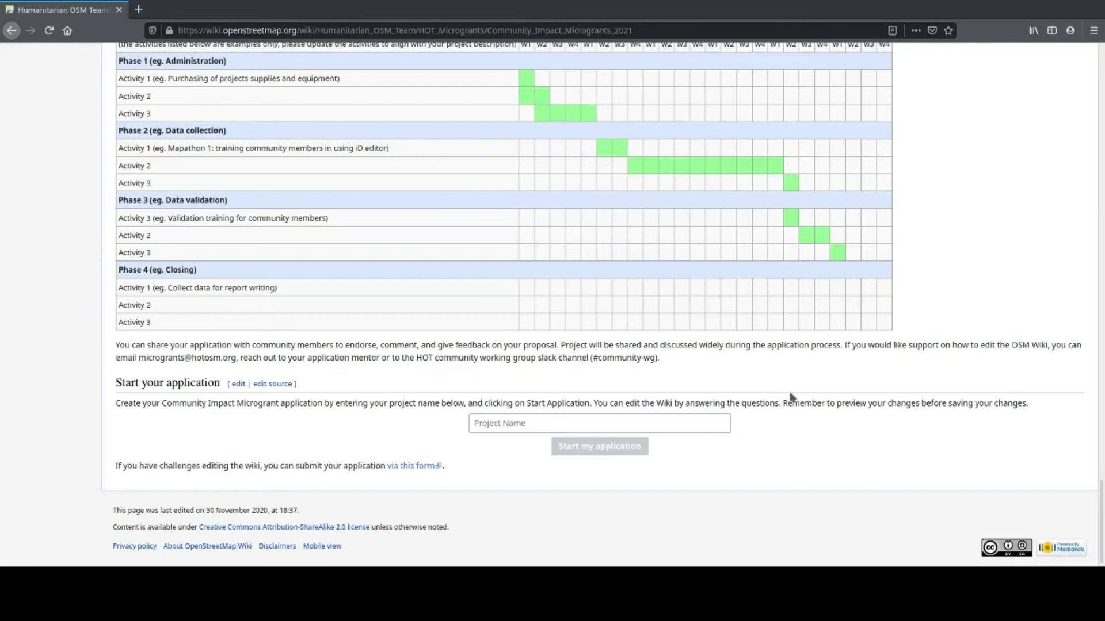
{"action": "scroll", "coordinate": [789, 395], "scroll_direction": "up", "scroll_amount": 15}
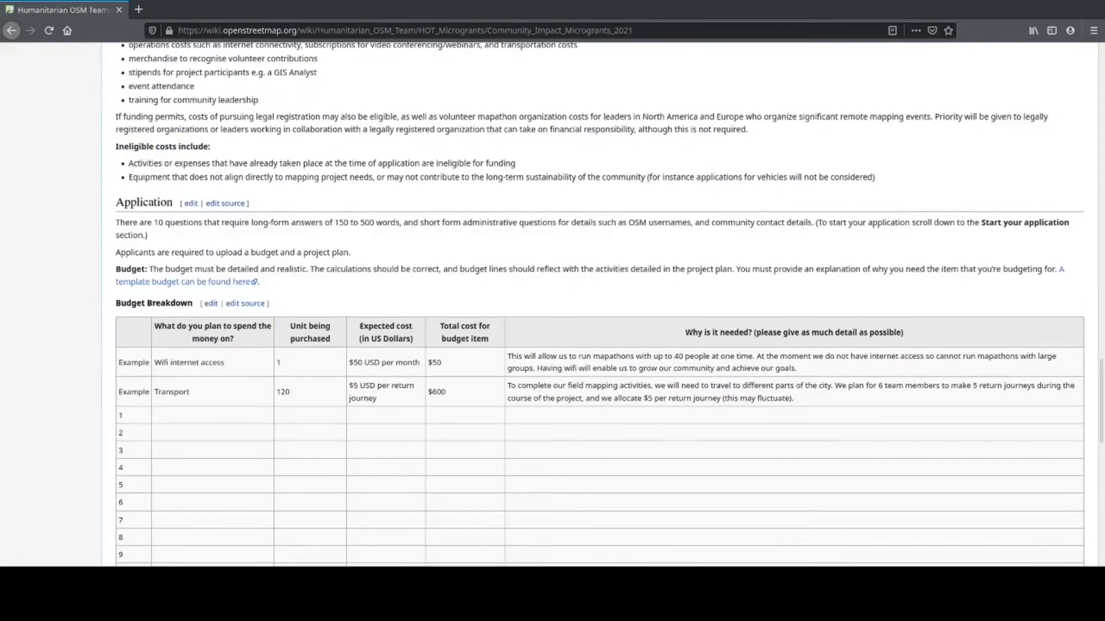
{"action": "scroll", "coordinate": [691, 291], "scroll_direction": "up", "scroll_amount": 10}
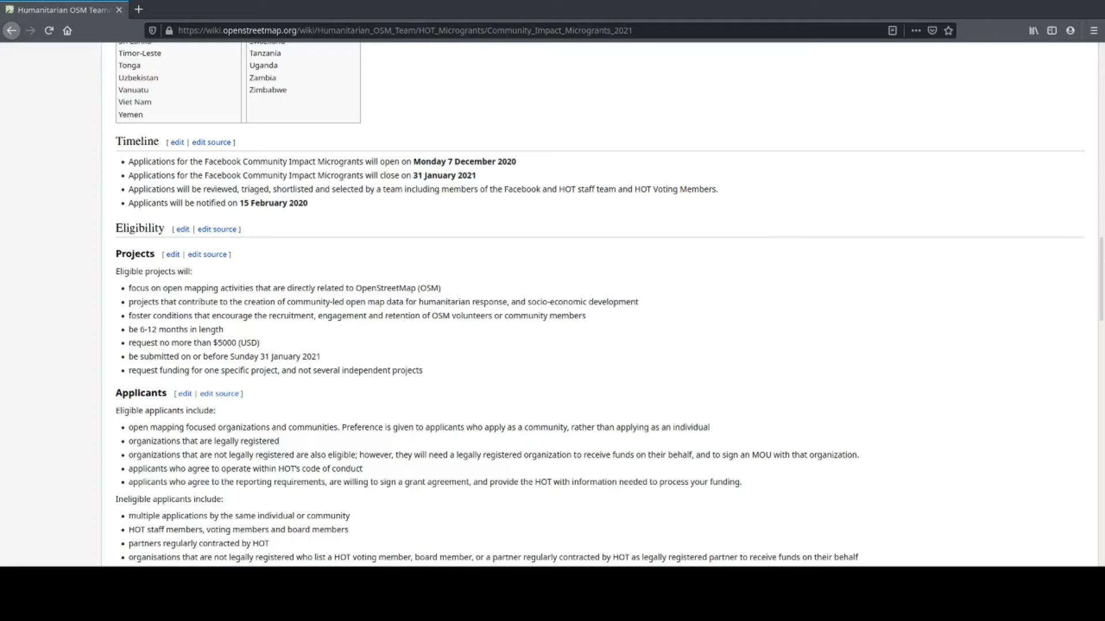
{"action": "scroll", "coordinate": [883, 440], "scroll_direction": "down", "scroll_amount": 10}
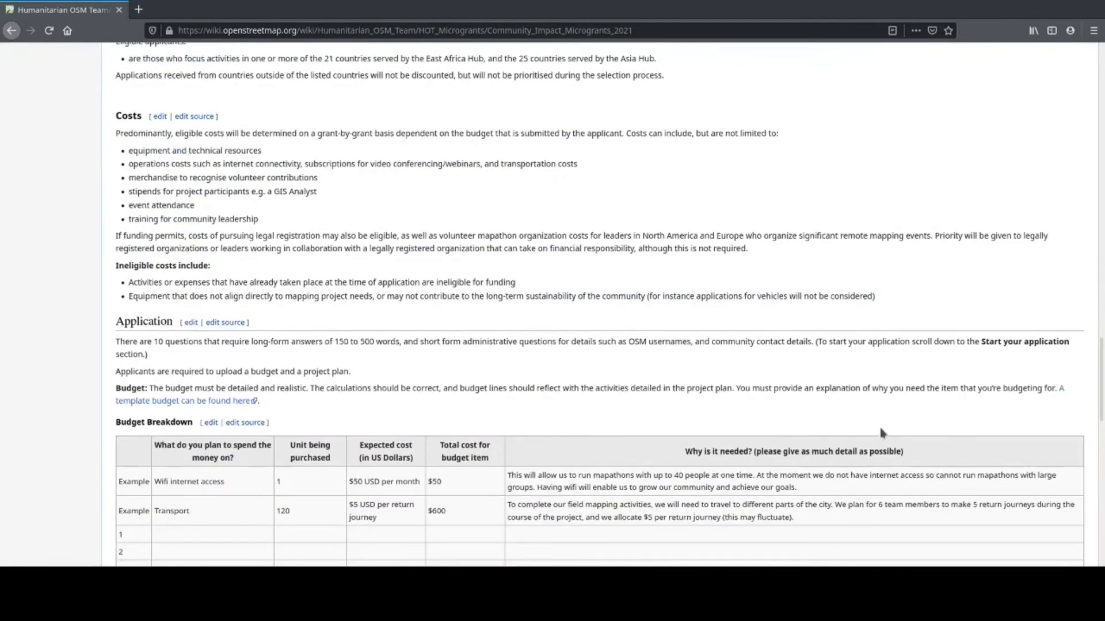
{"action": "scroll", "coordinate": [882, 436], "scroll_direction": "down", "scroll_amount": 10}
Step: Enter 'Community Mapping for Flood Resilience' as the application's project name
{"action": "left_click", "coordinate": [639, 501]}
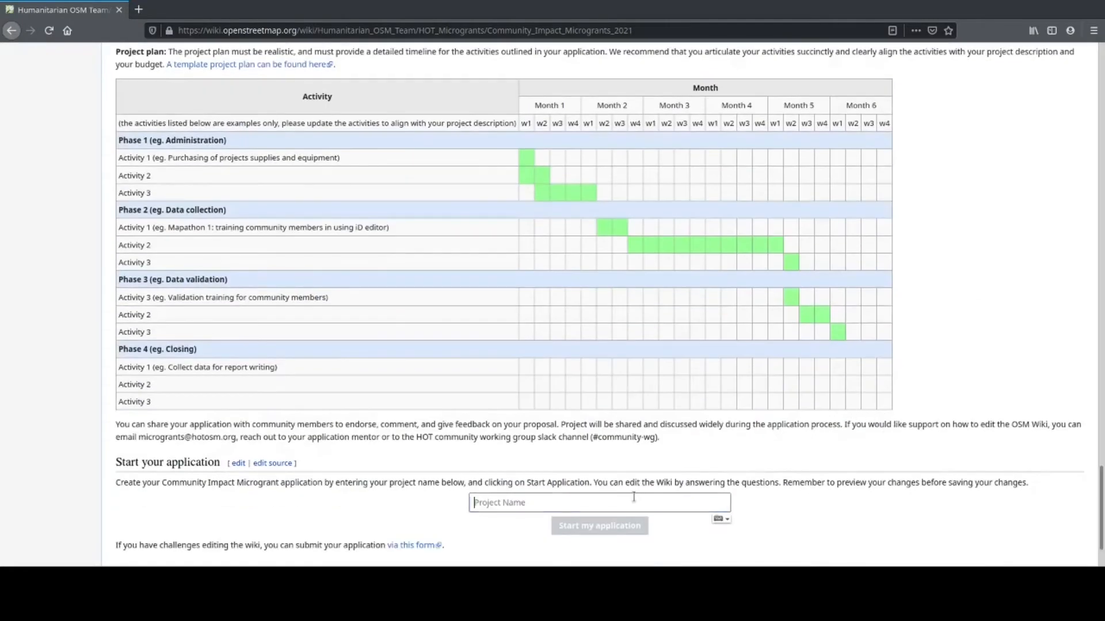
{"action": "type", "text": "Communt"}
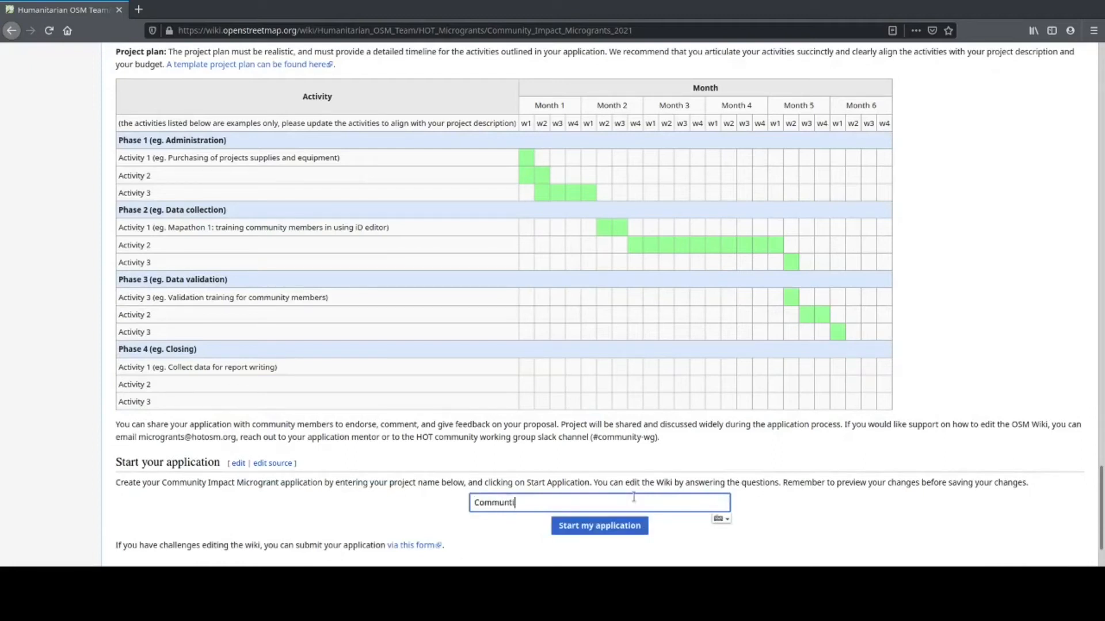
{"action": "key", "text": "BackSpace"}
{"action": "type", "text": "ity Mapping g"}
{"action": "key", "text": "BackSpace"}
{"action": "type", "text": "for Floo"}
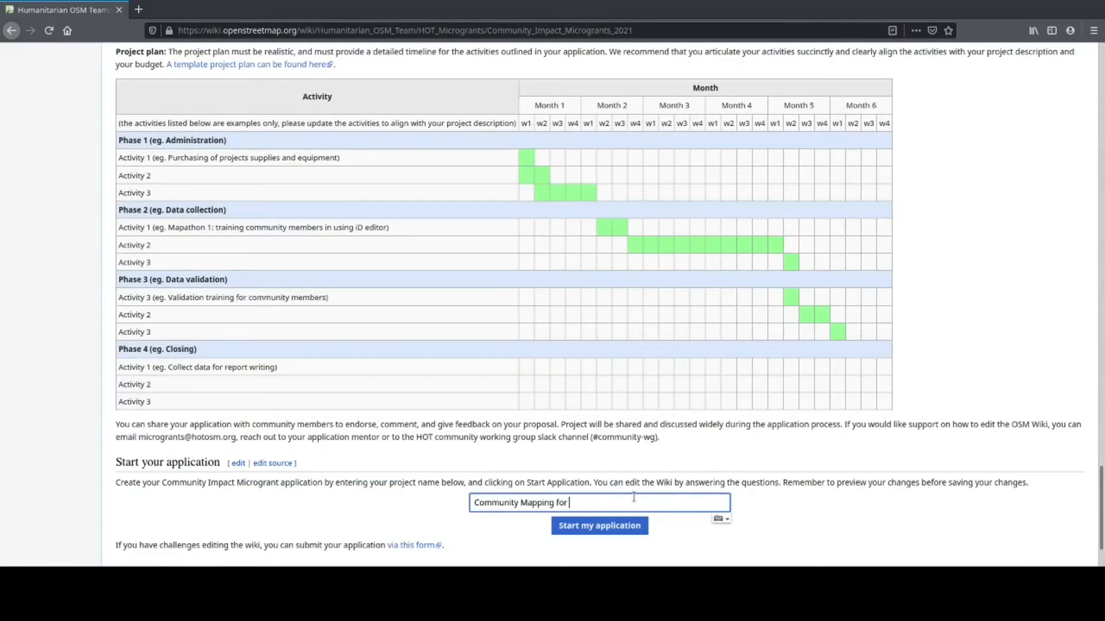
{"action": "type", "text": "d Resilince"}
{"action": "key", "text": "BackSpace"}
{"action": "key", "text": "BackSpace"}
{"action": "key", "text": "BackSpace"}
{"action": "type", "text": "ence"}
Step: Start the application and look over the preloaded proposal template in the source editor
{"action": "left_click", "coordinate": [618, 534]}
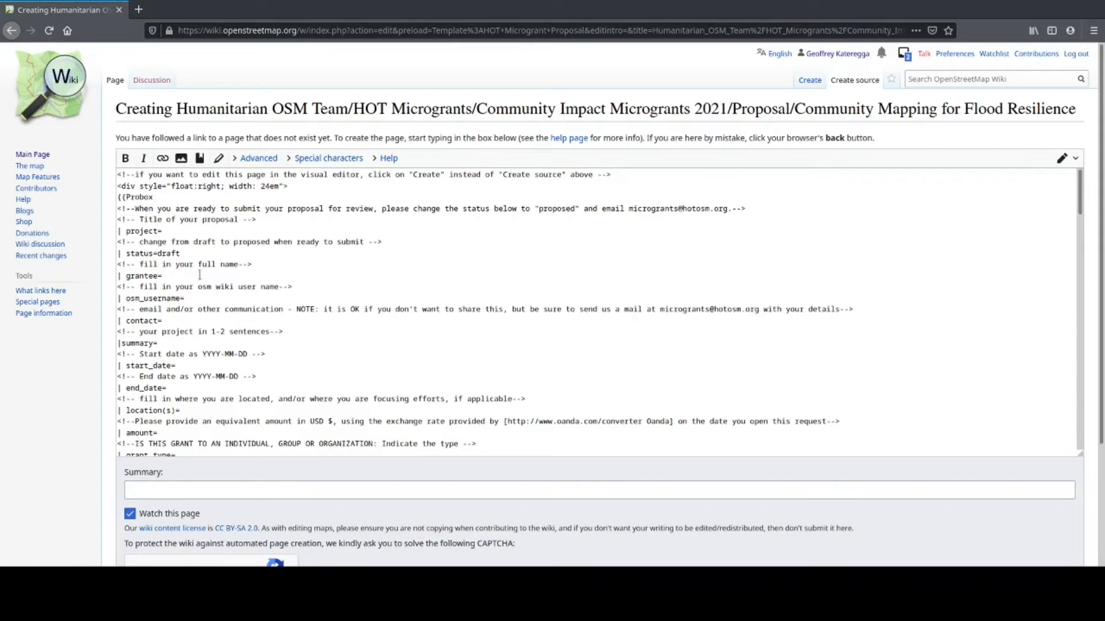
{"action": "scroll", "coordinate": [219, 298], "scroll_direction": "down", "scroll_amount": 7}
{"action": "scroll", "coordinate": [219, 302], "scroll_direction": "up", "scroll_amount": 6}
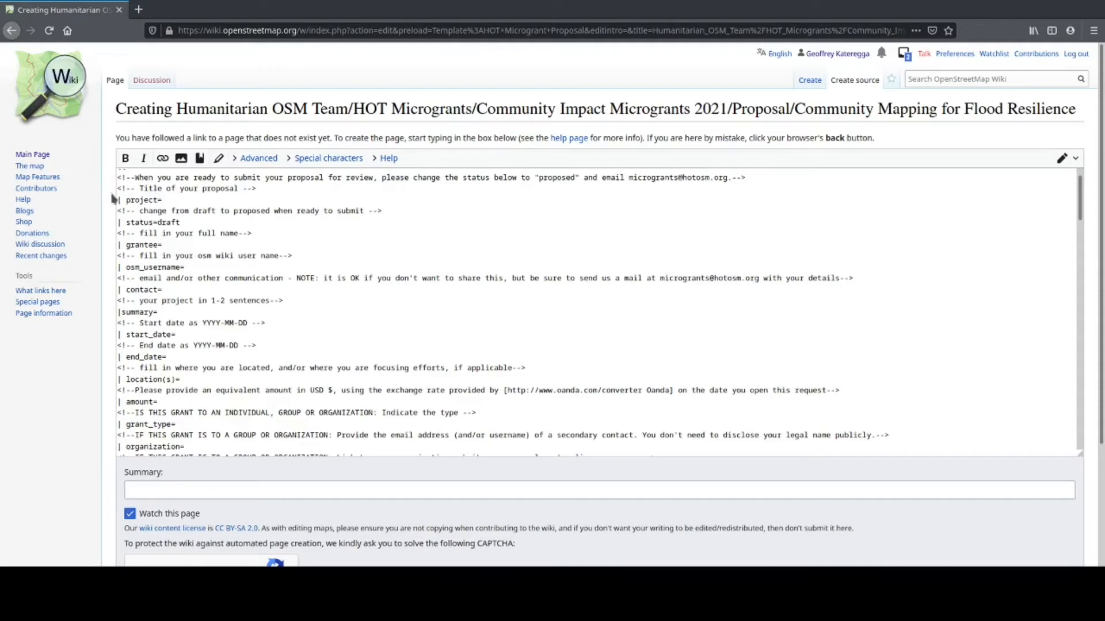
Step: Fill the project field with 'Community Mapping for Flood Resilience'
{"action": "left_click", "coordinate": [170, 200]}
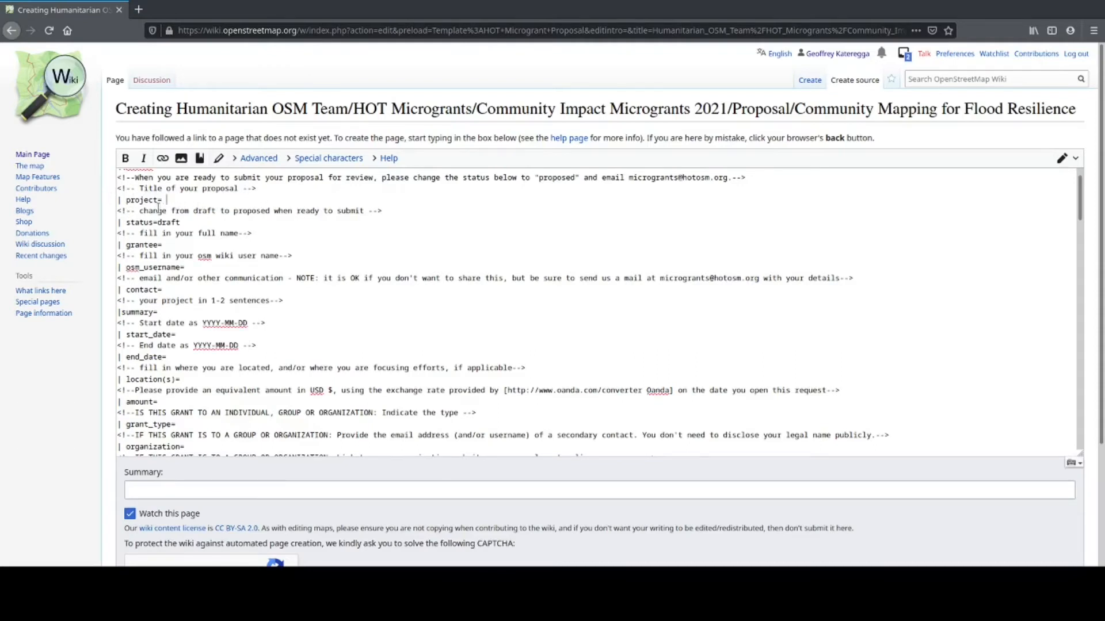
{"action": "type", "text": "Commmunity Mapping for Flood REsi"}
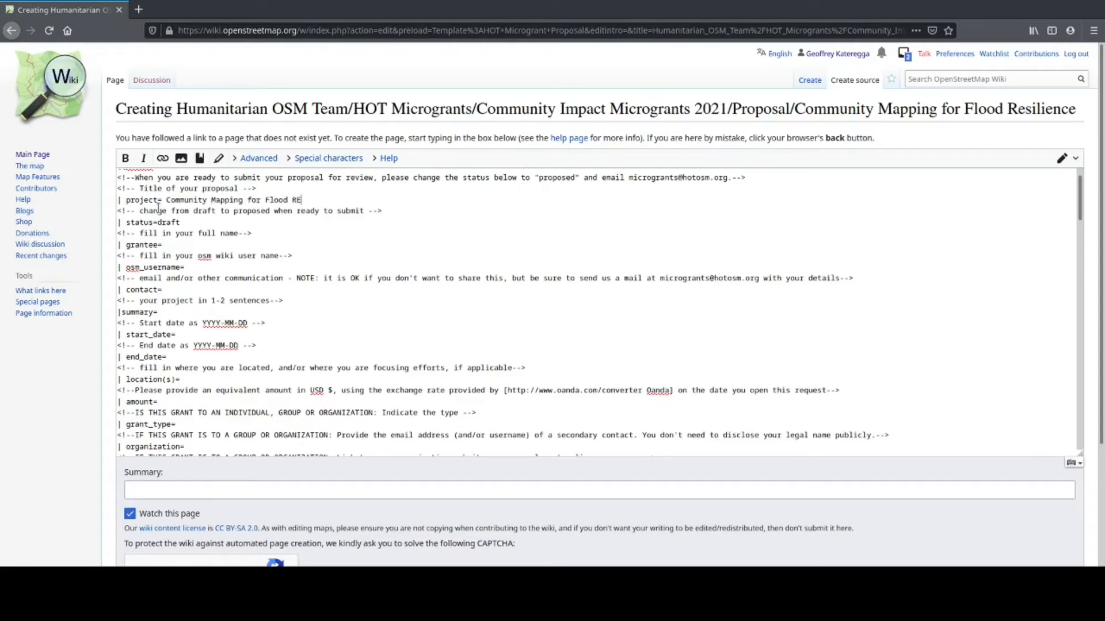
{"action": "key", "text": "BackSpace"}
{"action": "key", "text": "BackSpace"}
{"action": "key", "text": "BackSpace"}
{"action": "type", "text": "esilience"}
Step: Enter the grantee's full name, OSM username and contact e-mail in the template
{"action": "left_click", "coordinate": [174, 244]}
{"action": "type", "text": "Geoffrey Kateregga"}
{"action": "left_click", "coordinate": [280, 267]}
{"action": "type", "text": "Kateregga1"}
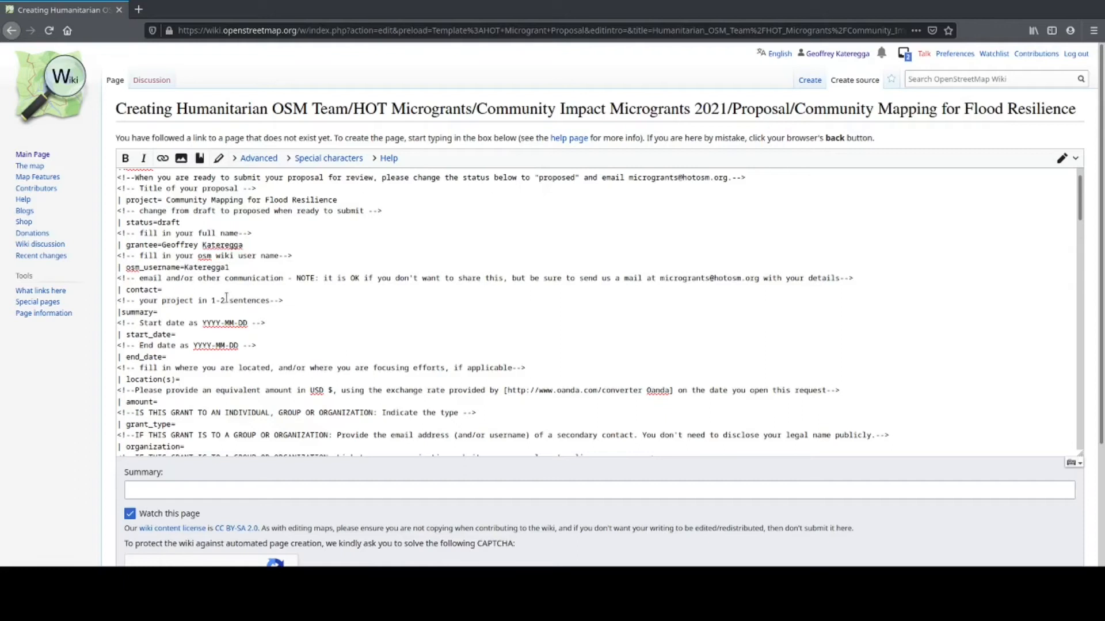
{"action": "left_click", "coordinate": [226, 291]}
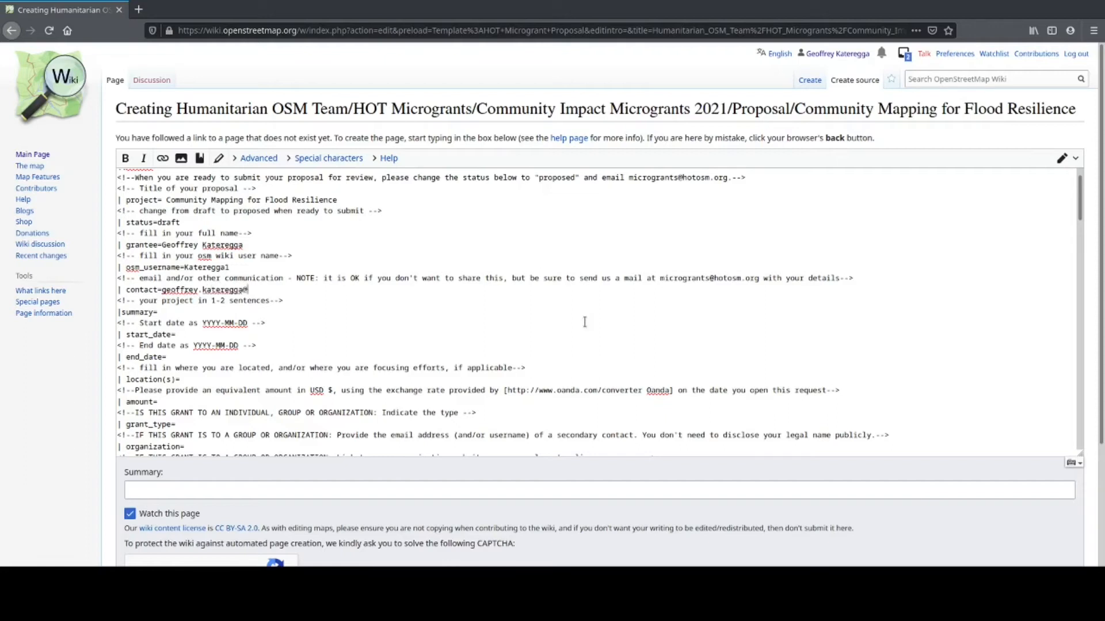
Step: Write the one-line summary 'Community Mapping for resilience.'
{"action": "left_click", "coordinate": [275, 313]}
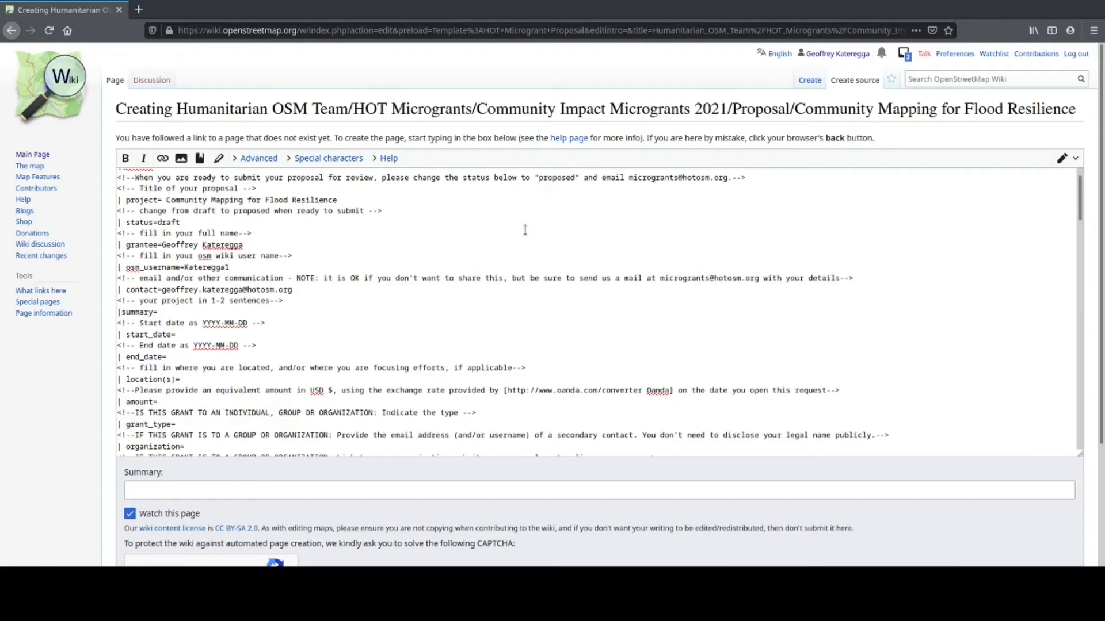
{"action": "type", "text": "Community Mapping"}
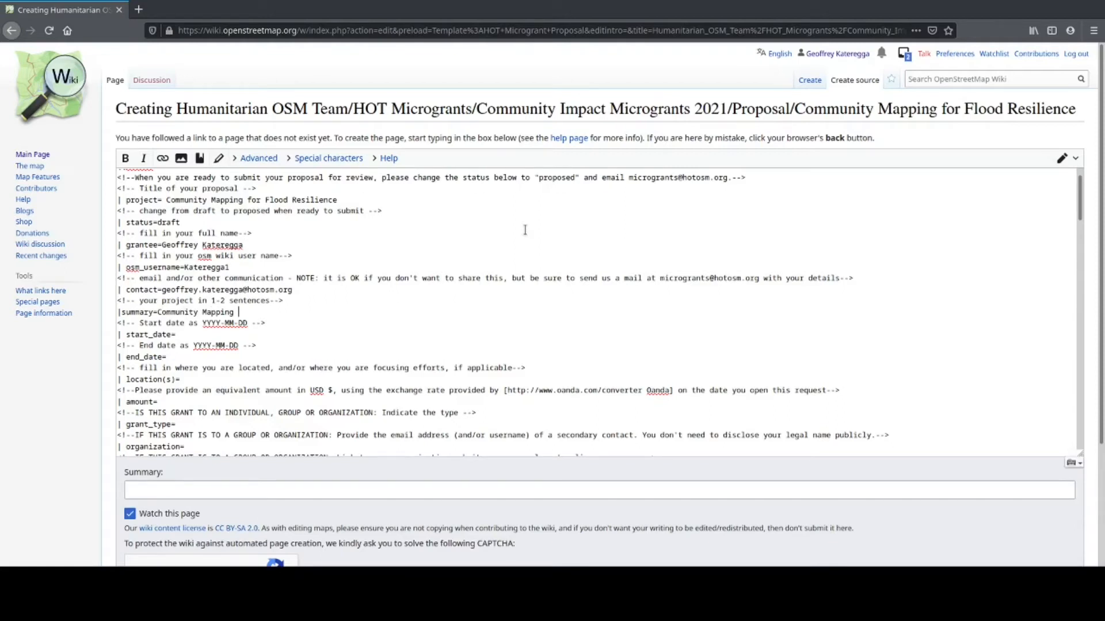
{"action": "type", "text": "for"}
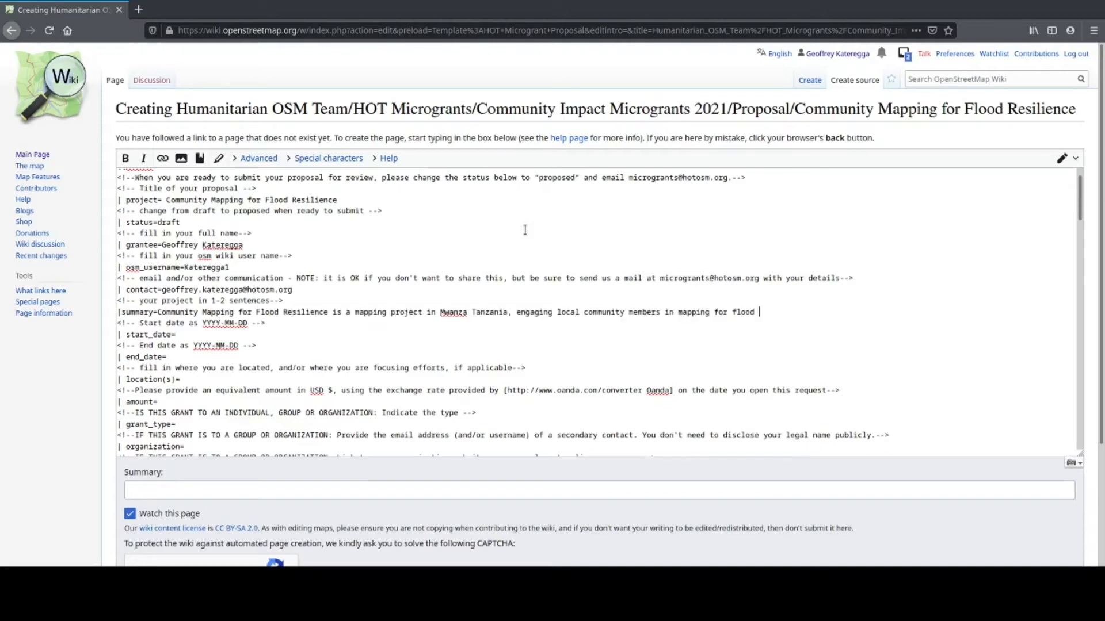
{"action": "type", "text": "resle"}
{"action": "key", "text": "BackSpace"}
{"action": "key", "text": "BackSpace"}
{"action": "type", "text": "ie"}
{"action": "key", "text": "BackSpace"}
{"action": "type", "text": "lience."}
Step: Set start date 2021-03-01, end date 2021-12-31 and location Mwanza, Tanzania
{"action": "left_click", "coordinate": [193, 333]}
{"action": "type", "text": "2021"}
{"action": "type", "text": "-"}
{"action": "type", "text": "03"}
{"action": "type", "text": "-"}
{"action": "type", "text": "01"}
{"action": "type", "text": "2012"}
{"action": "key", "text": "BackSpace"}
{"action": "key", "text": "BackSpace"}
{"action": "type", "text": "21"}
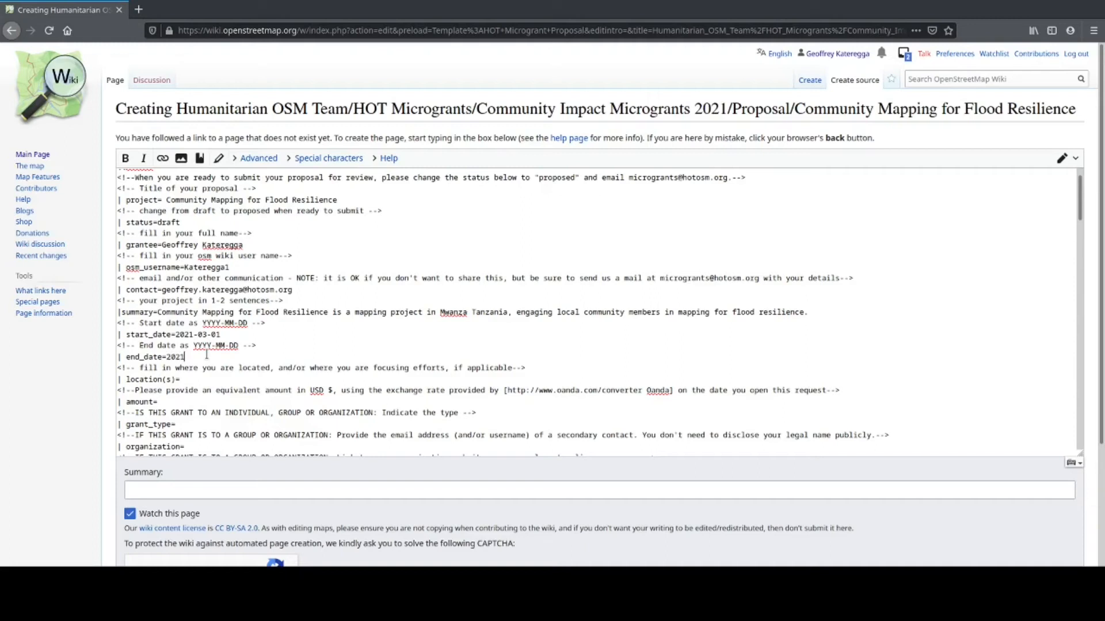
{"action": "type", "text": "-12-"}
{"action": "type", "text": "31"}
{"action": "type", "text": "Mwanza"}
{"action": "type", "text": ", Tan"}
{"action": "type", "text": "zania"}
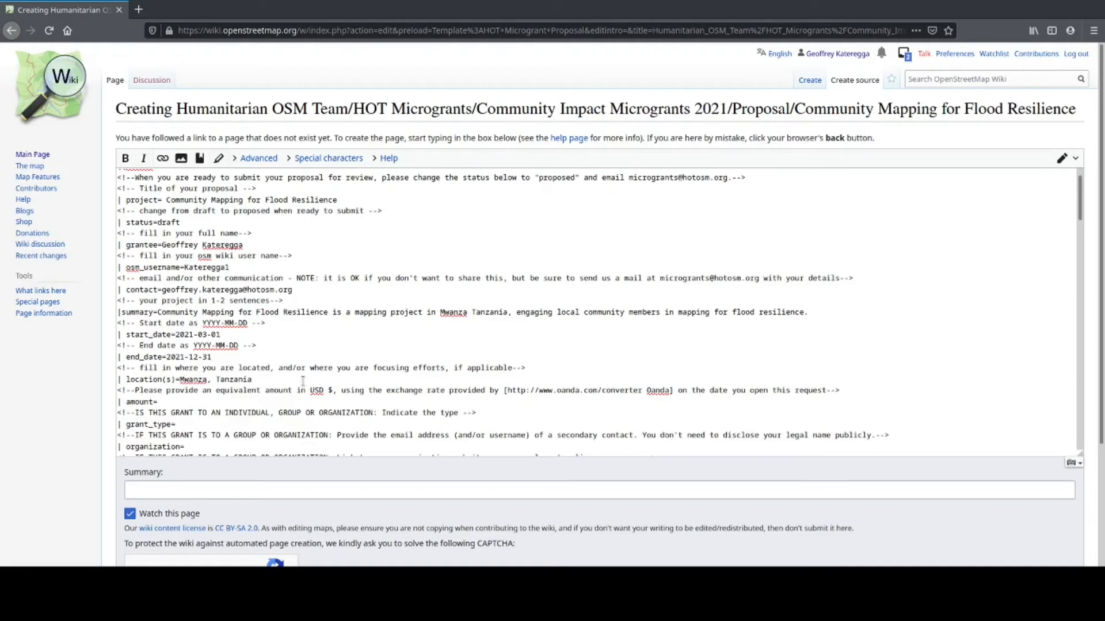
Step: Fill the infobox with amount=5000 and grant_type=Group
{"action": "left_click", "coordinate": [227, 401]}
{"action": "type", "text": "5000"}
{"action": "left_click", "coordinate": [231, 424]}
{"action": "type", "text": "Group"}
{"action": "scroll", "coordinate": [231, 421], "scroll_direction": "down", "scroll_amount": 1}
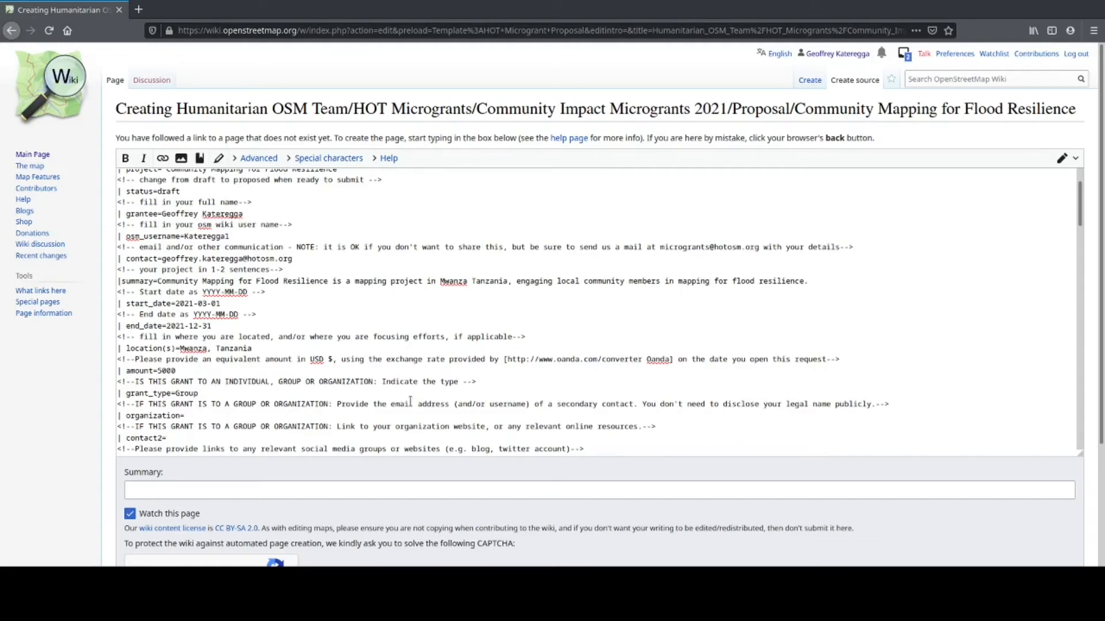
{"action": "scroll", "coordinate": [410, 401], "scroll_direction": "down", "scroll_amount": 1}
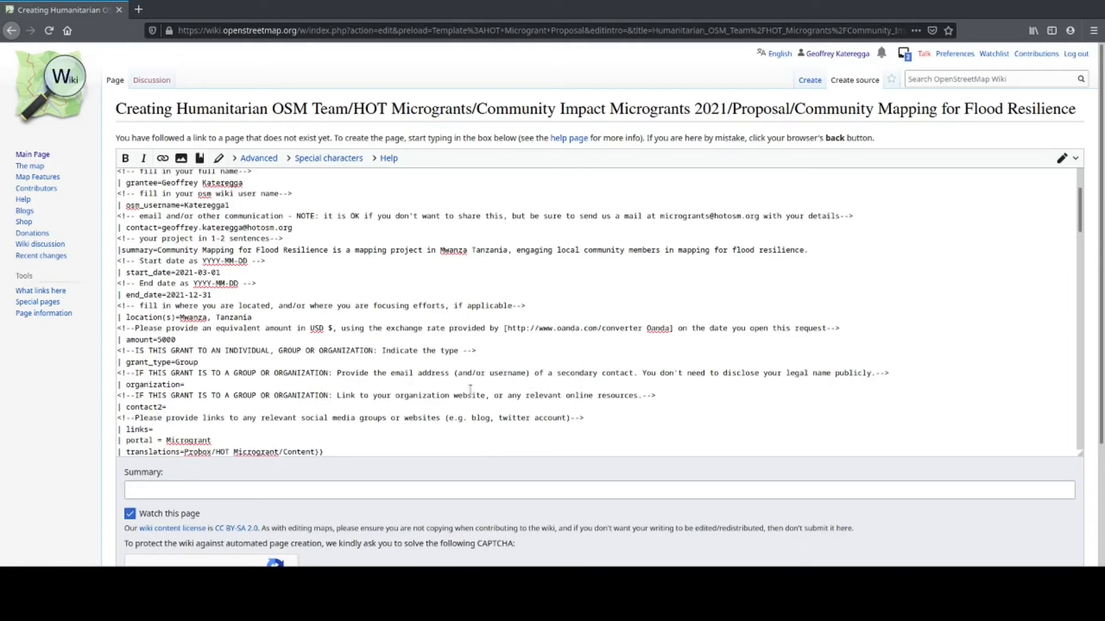
{"action": "left_click", "coordinate": [218, 386]}
{"action": "scroll", "coordinate": [181, 413], "scroll_direction": "down", "scroll_amount": 2}
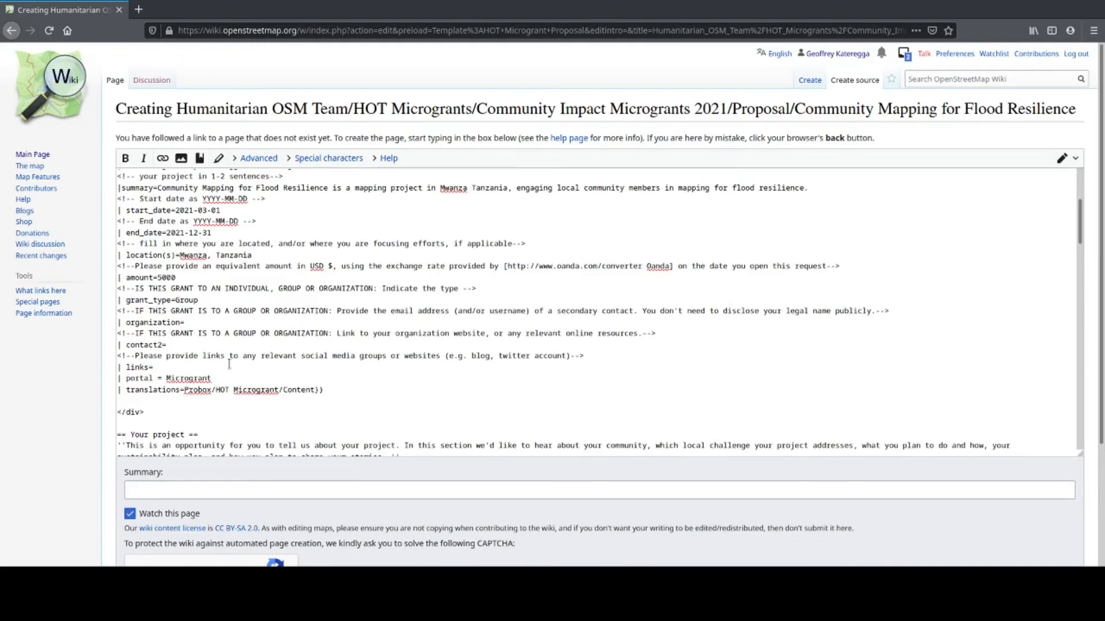
{"action": "type", "text": "www.ramanihuria.org"}
{"action": "scroll", "coordinate": [188, 400], "scroll_direction": "down", "scroll_amount": 4}
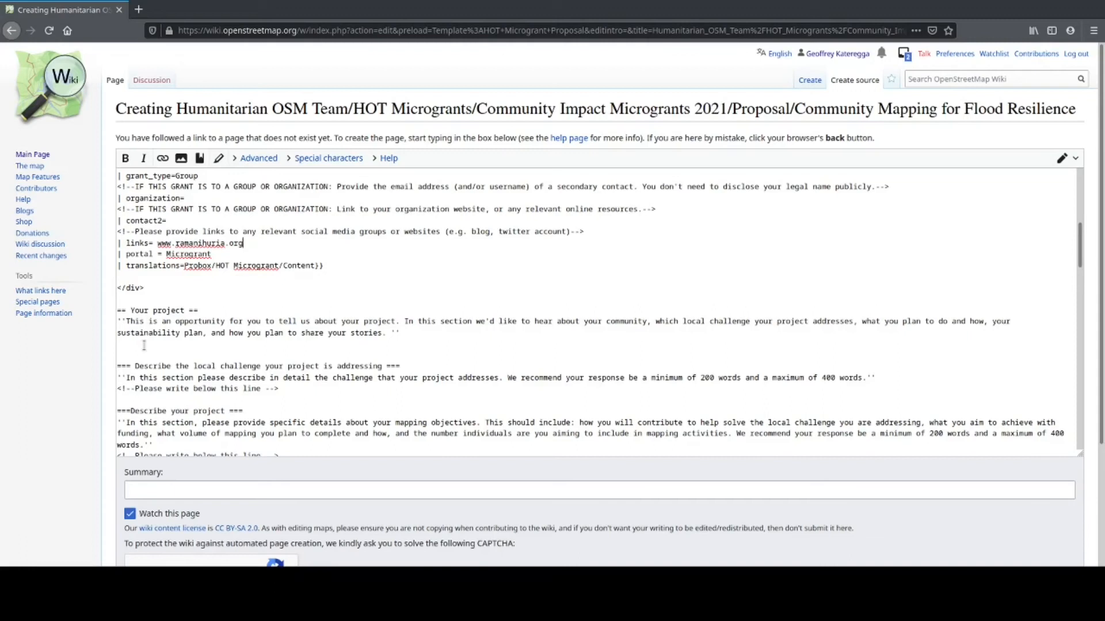
{"action": "scroll", "coordinate": [201, 351], "scroll_direction": "down", "scroll_amount": 3}
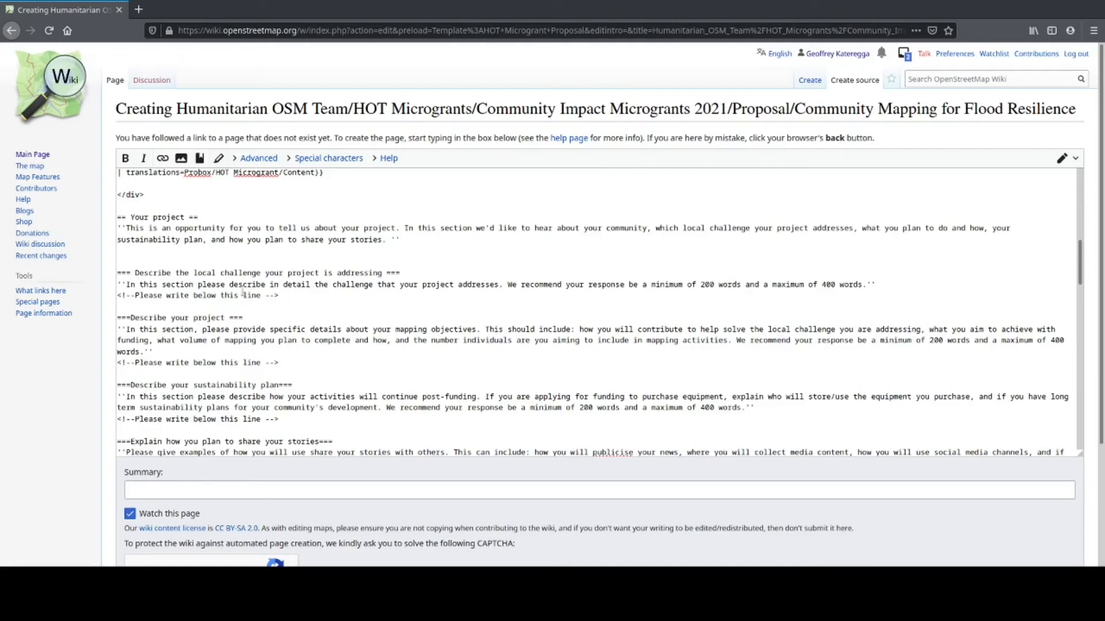
Step: Under the local challenge comment, write 'Our project is to create data for flood resilience in Mwanza, Tanzania.'
{"action": "left_click", "coordinate": [146, 302]}
{"action": "key", "text": "Return"}
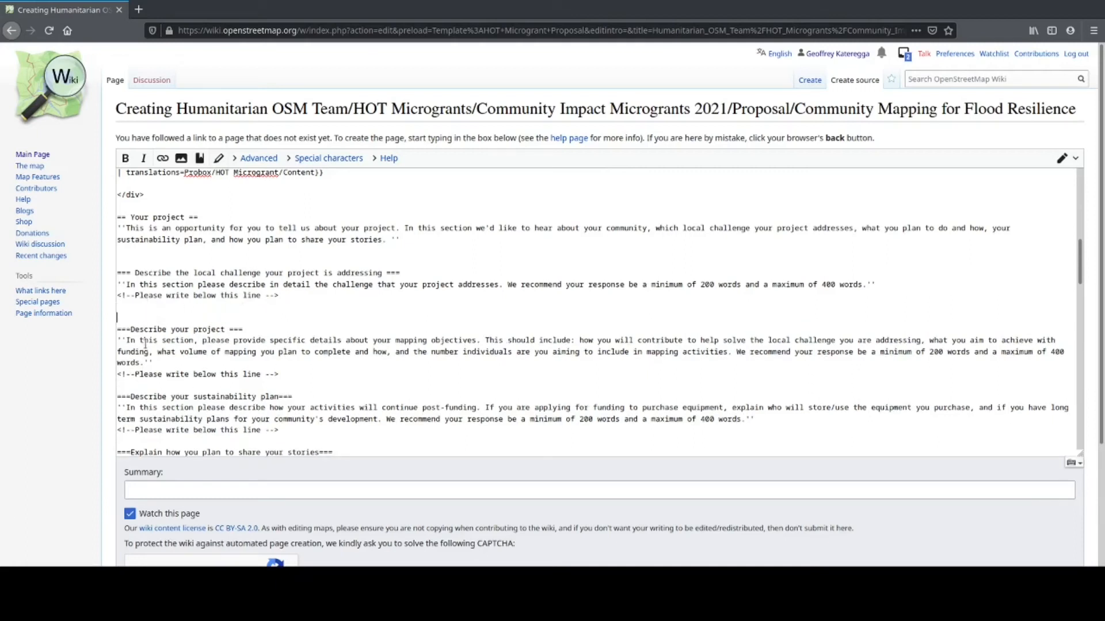
{"action": "left_click", "coordinate": [149, 308]}
{"action": "type", "text": "Co"}
{"action": "key", "text": "BackSpace"}
{"action": "key", "text": "BackSpace"}
{"action": "type", "text": "Our pr"}
{"action": "type", "text": "og"}
{"action": "key", "text": "BackSpace"}
{"action": "type", "text": "ject is to create data for flood "}
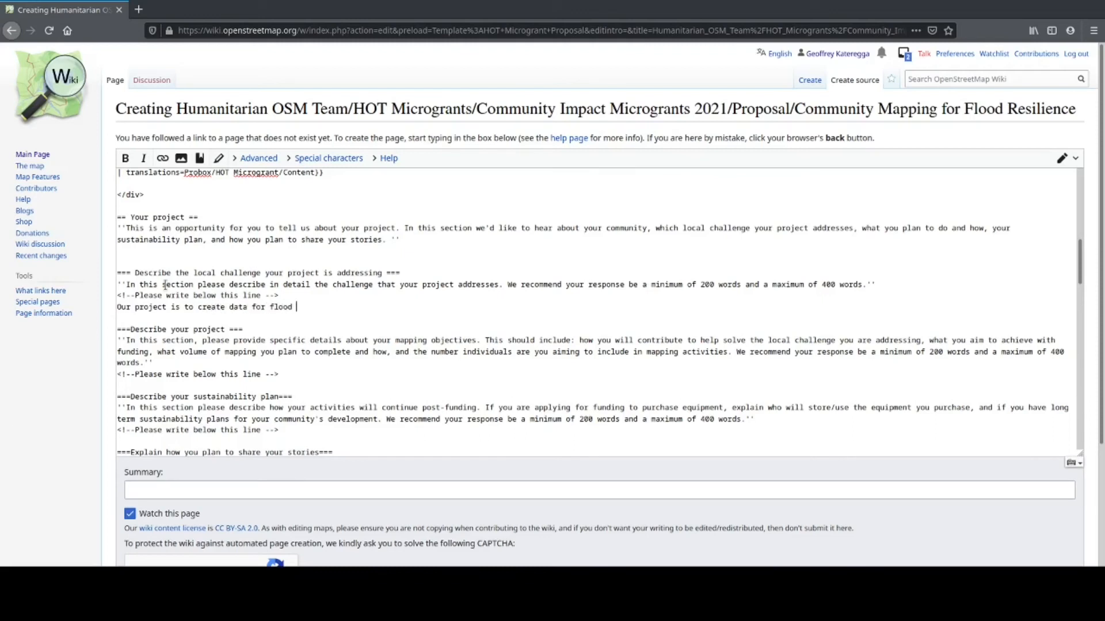
{"action": "type", "text": "resilie"}
{"action": "type", "text": "nce"}
{"action": "type", "text": " in "}
{"action": "type", "text": "Me"}
{"action": "type", "text": "anza, "}
{"action": "type", "text": "Tanz"}
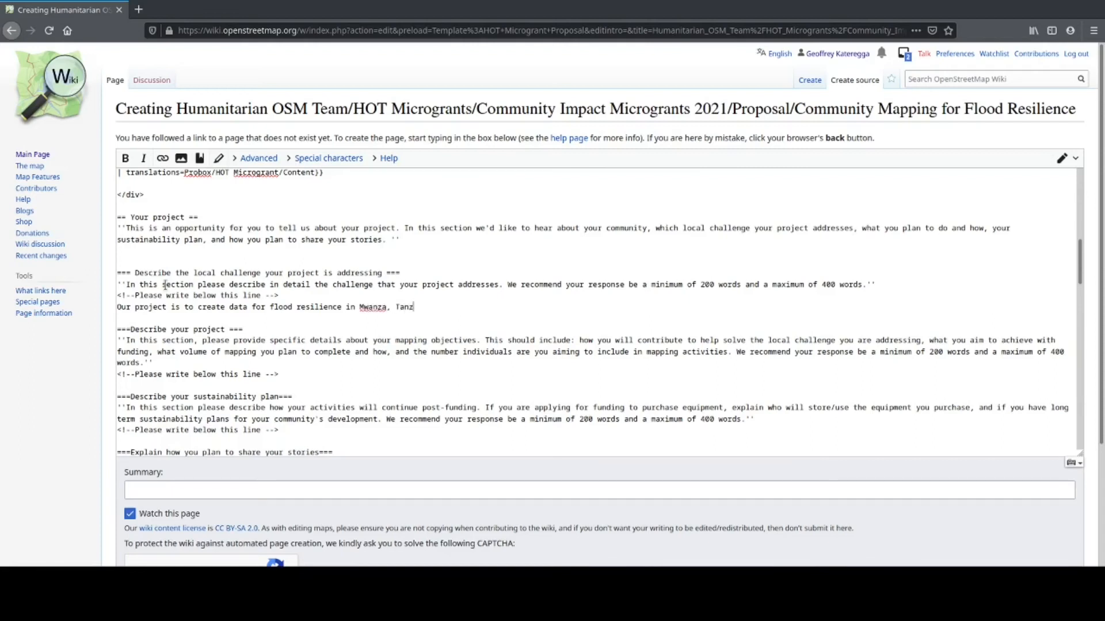
{"action": "type", "text": "ania."}
Step: Enter 'Creating application for Community Mapping' in the Summary field below the editor
{"action": "left_click", "coordinate": [387, 493]}
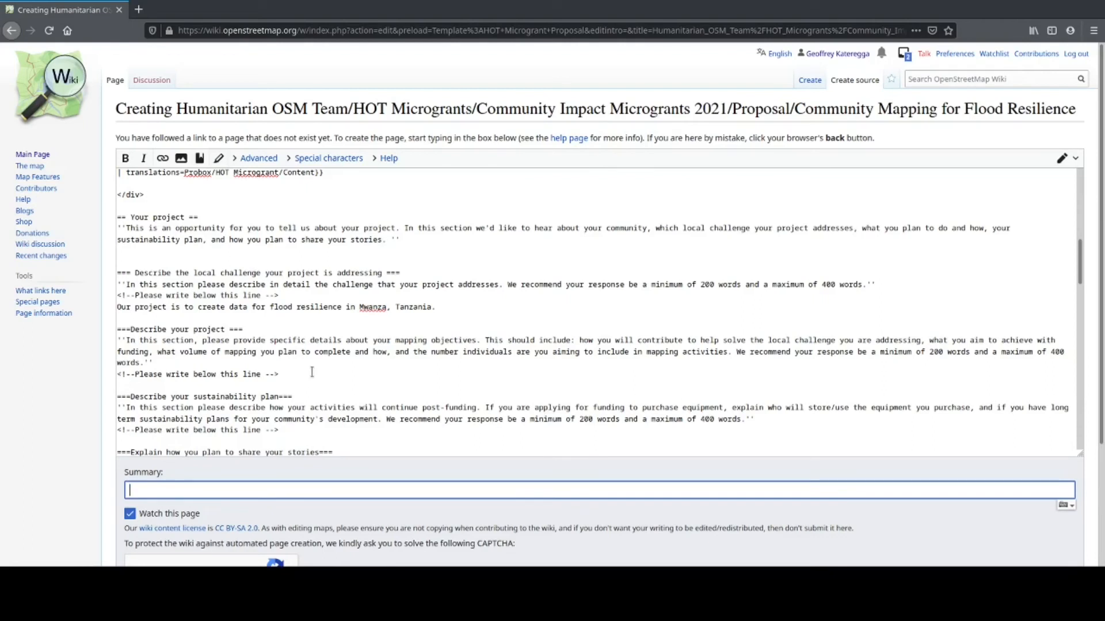
{"action": "type", "text": "Creating application for"}
{"action": "type", "text": "Commun"}
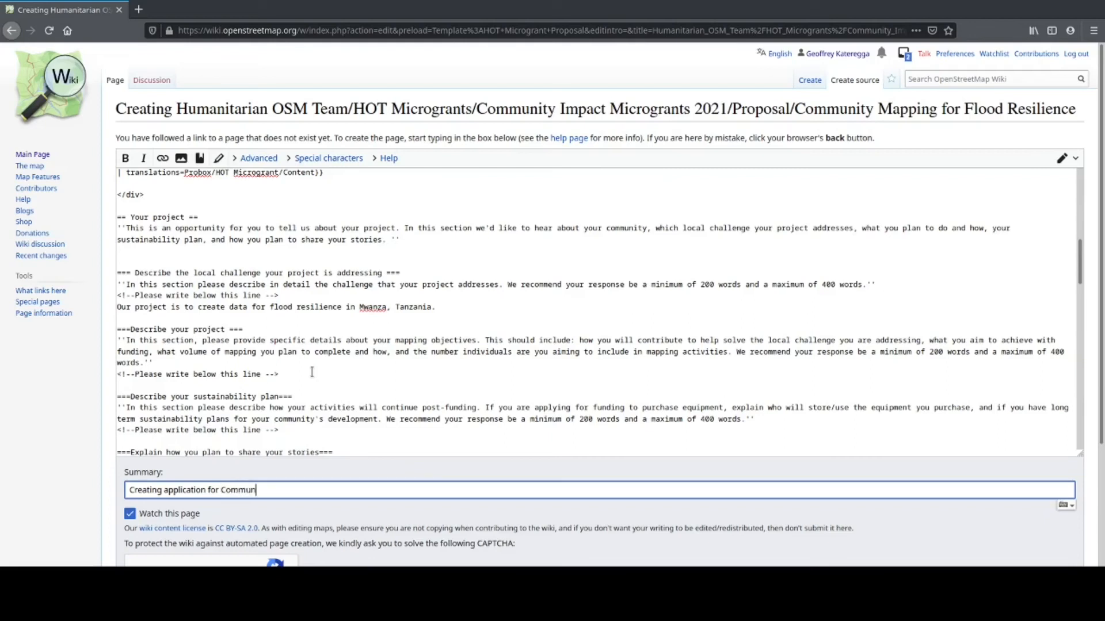
{"action": "type", "text": "ity Mapping"}
Step: At the bottom of the edit form, tick the reCAPTCHA 'I'm not a robot' checkbox
{"action": "scroll", "coordinate": [255, 349], "scroll_direction": "down", "scroll_amount": 10}
{"action": "scroll", "coordinate": [256, 349], "scroll_direction": "down", "scroll_amount": 10}
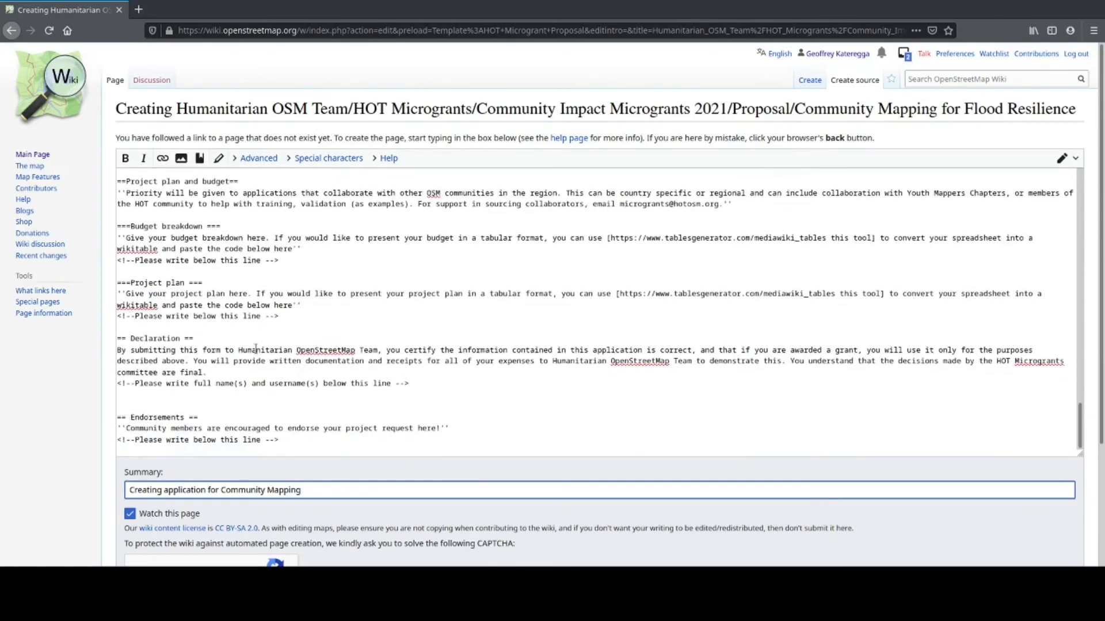
{"action": "scroll", "coordinate": [106, 406], "scroll_direction": "down", "scroll_amount": 3}
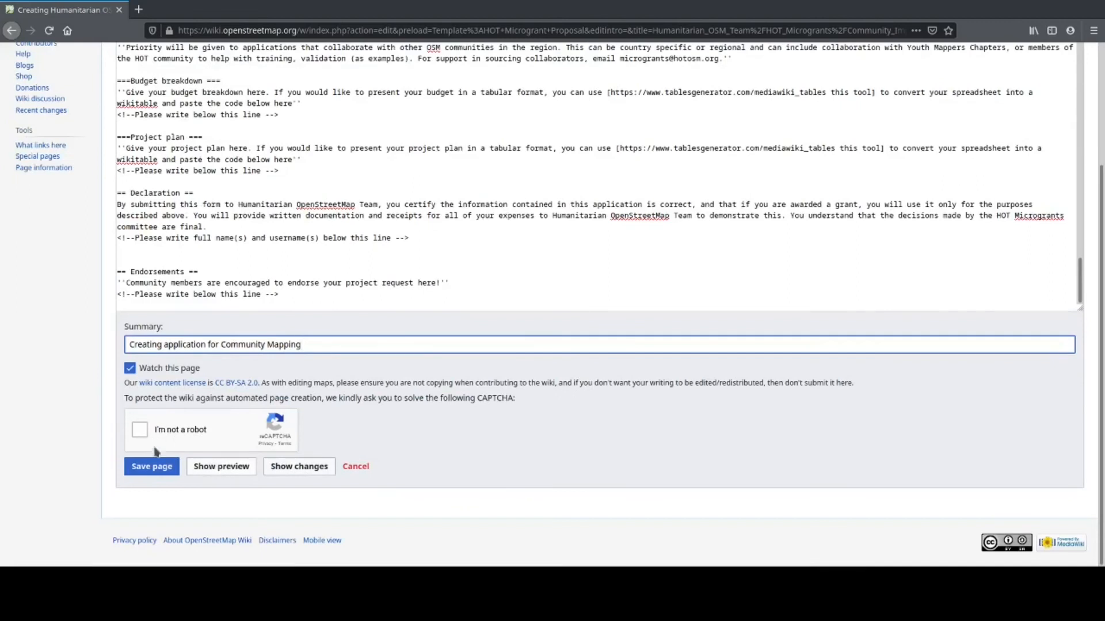
{"action": "left_click", "coordinate": [140, 431]}
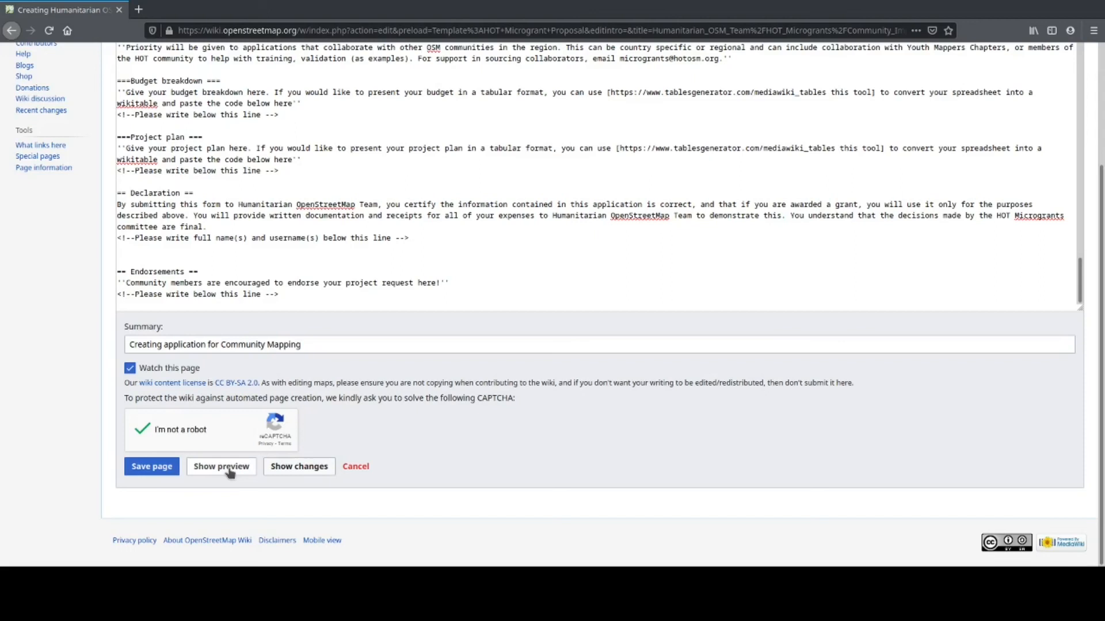
Step: Show the preview and highlight the rendered Mwanza flood resilience sentence in the local challenge answer
{"action": "left_click", "coordinate": [230, 471]}
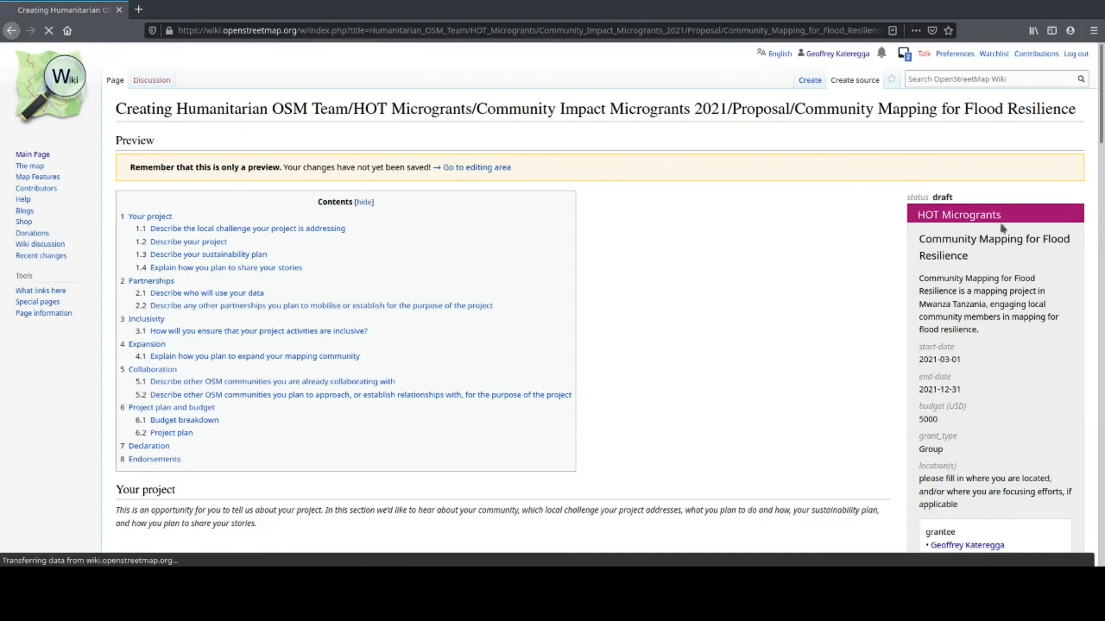
{"action": "scroll", "coordinate": [999, 217], "scroll_direction": "down", "scroll_amount": 3}
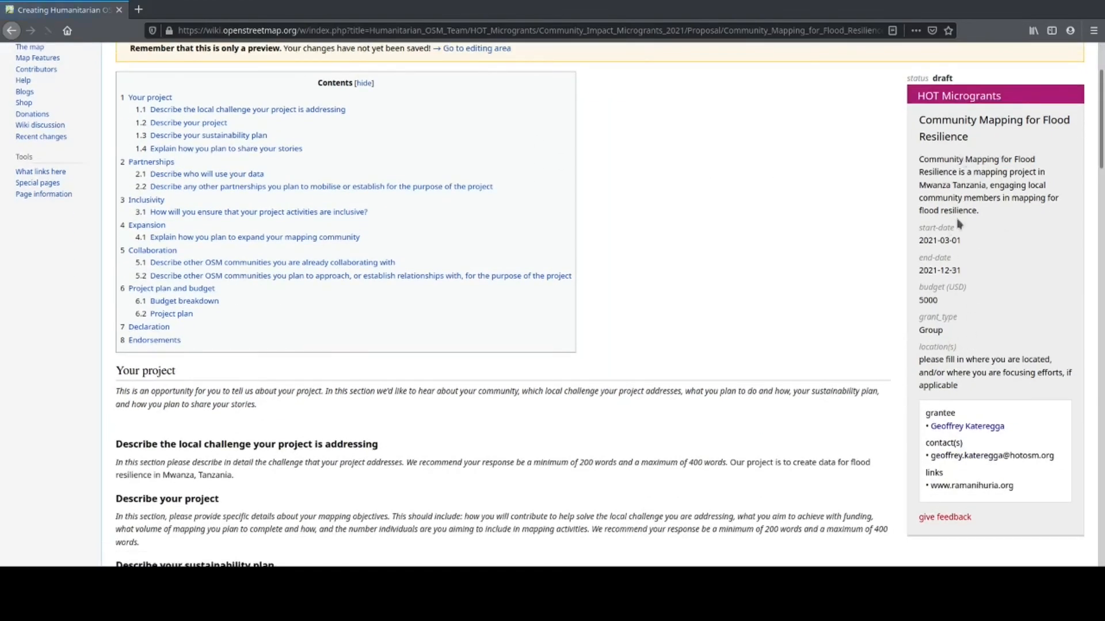
{"action": "scroll", "coordinate": [926, 146], "scroll_direction": "up", "scroll_amount": 2}
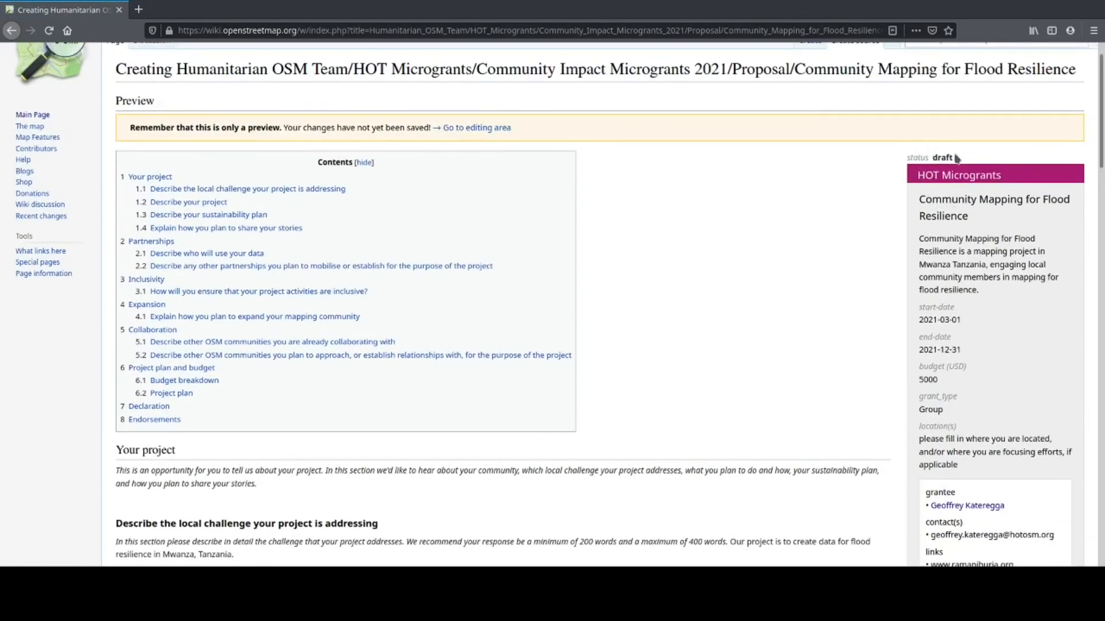
{"action": "scroll", "coordinate": [971, 221], "scroll_direction": "down", "scroll_amount": 2}
{"action": "scroll", "coordinate": [971, 221], "scroll_direction": "down", "scroll_amount": 4}
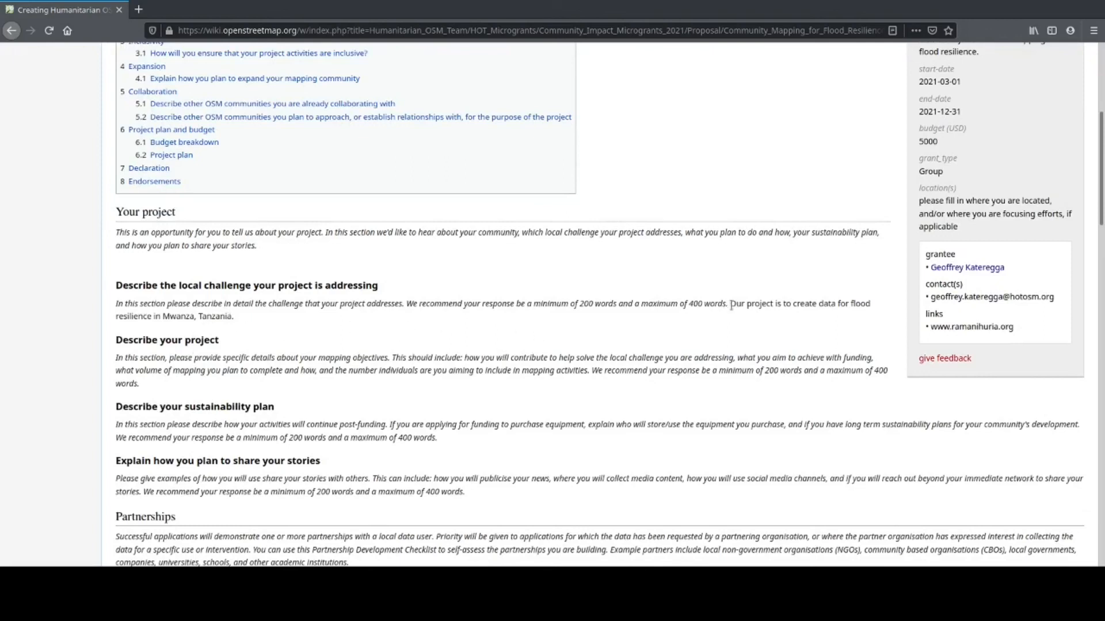
{"action": "left_click_drag", "start_coordinate": [730, 303], "coordinate": [735, 319]}
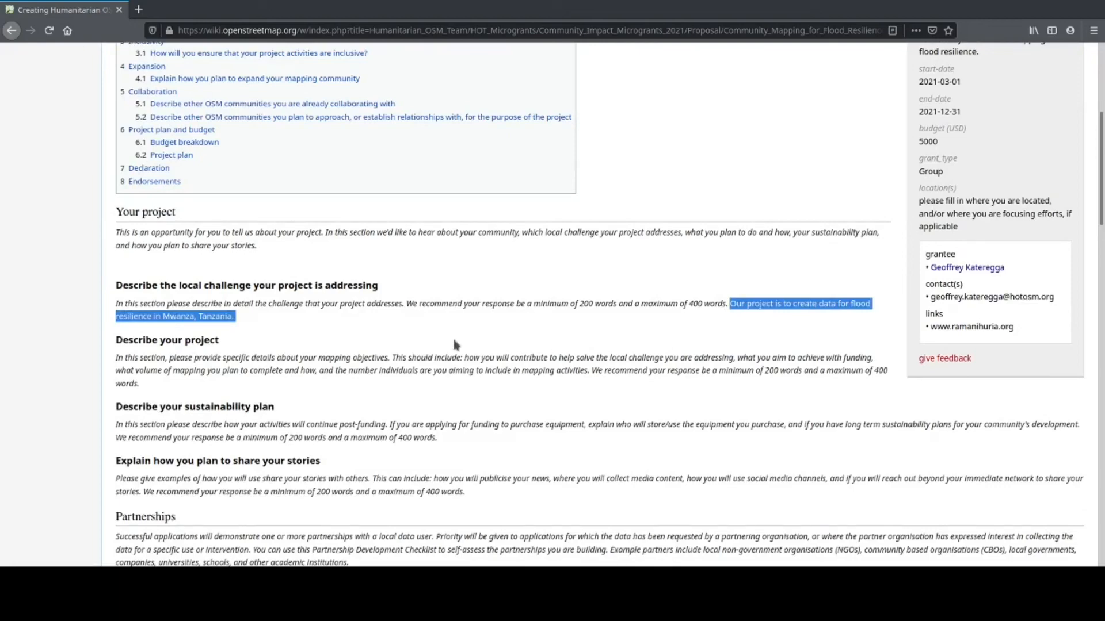
{"action": "scroll", "coordinate": [303, 351], "scroll_direction": "down", "scroll_amount": 3}
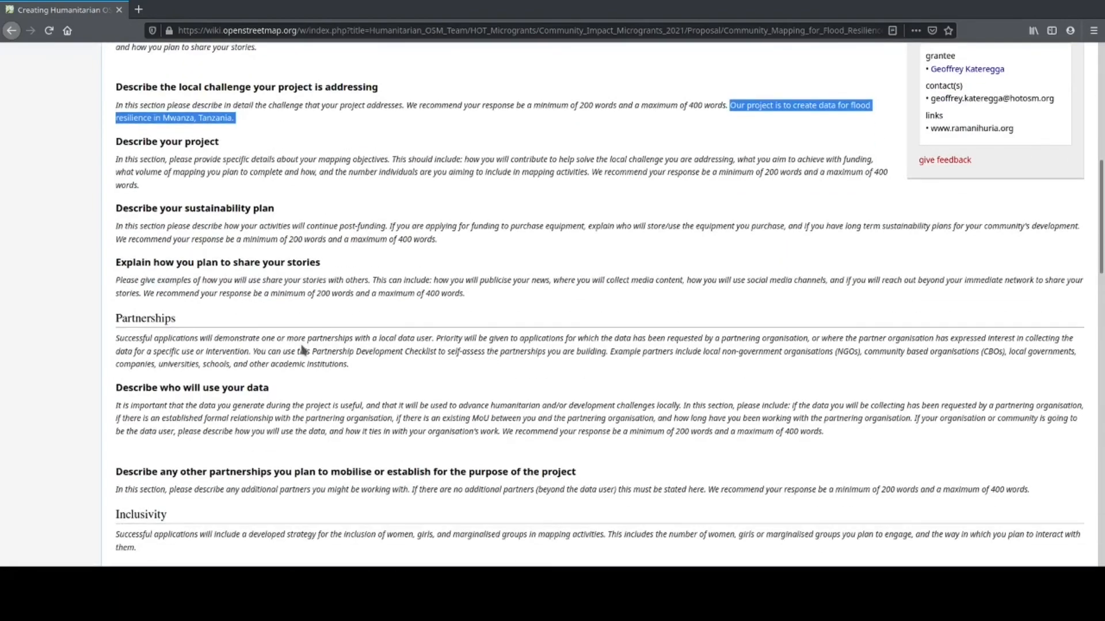
{"action": "scroll", "coordinate": [303, 351], "scroll_direction": "down", "scroll_amount": 15}
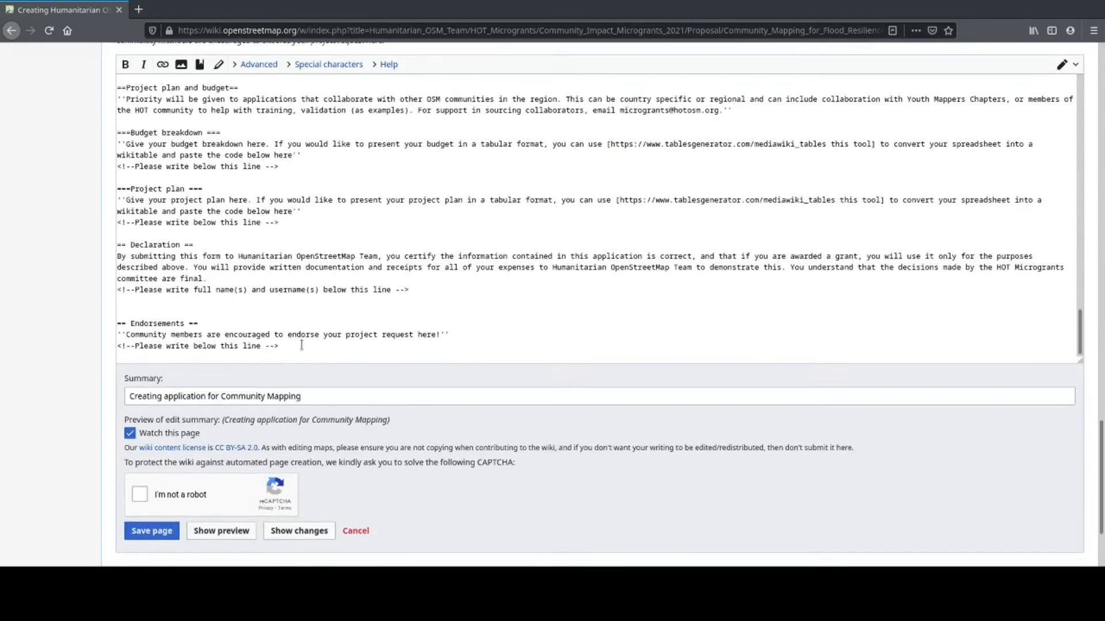
{"action": "scroll", "coordinate": [301, 346], "scroll_direction": "down", "scroll_amount": 2}
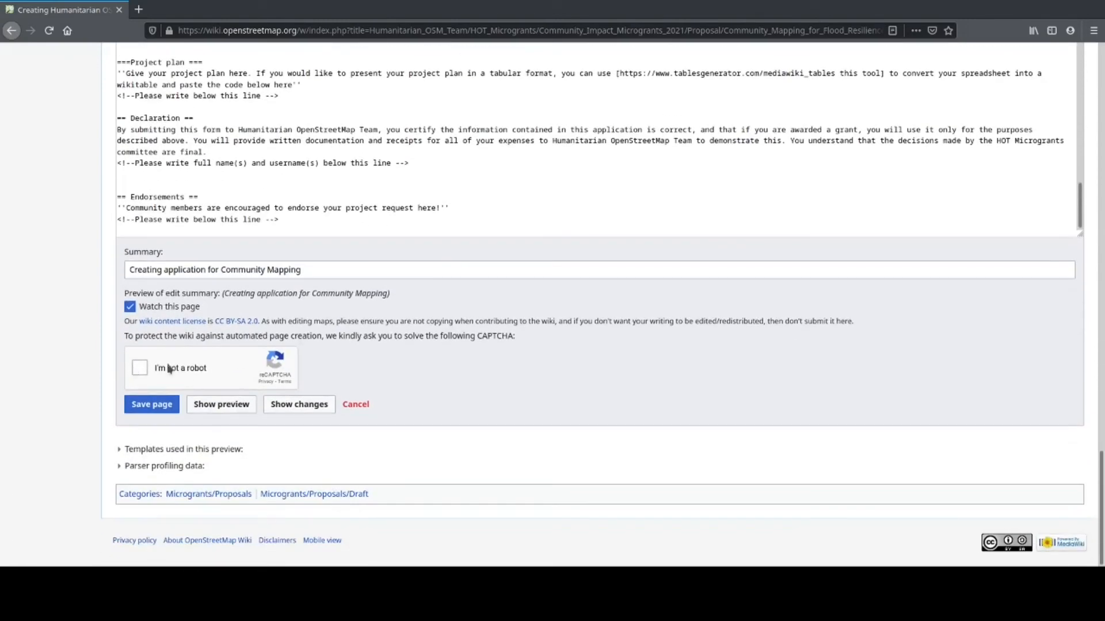
Step: Re-tick the reCAPTCHA, save the page, and review the newly created proposal page
{"action": "left_click", "coordinate": [139, 371]}
{"action": "left_click", "coordinate": [161, 409]}
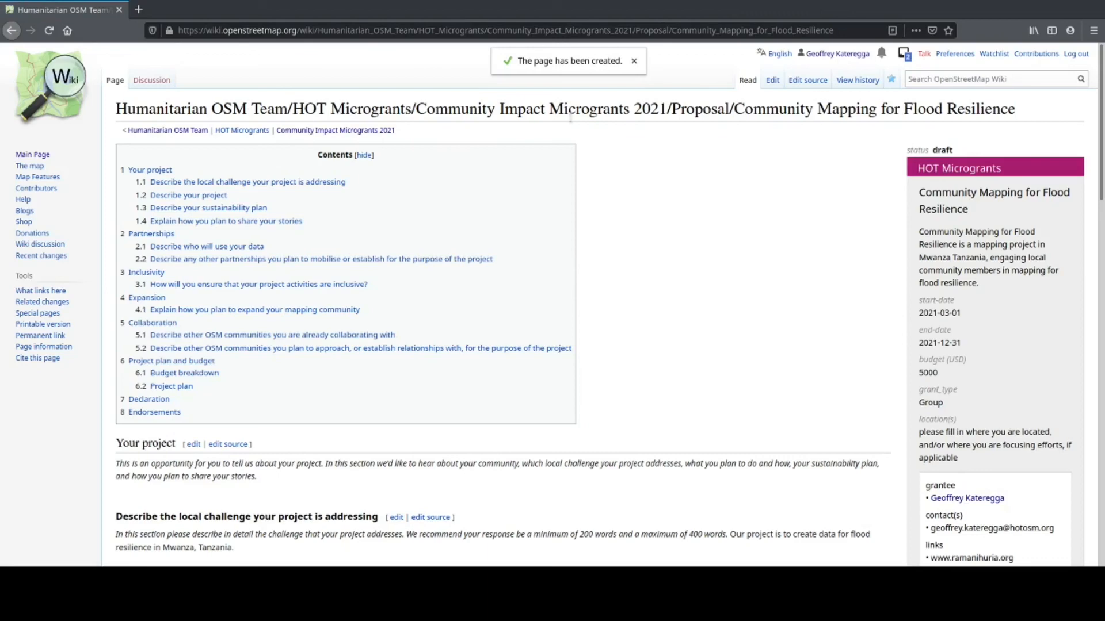
{"action": "scroll", "coordinate": [863, 130], "scroll_direction": "down", "scroll_amount": 15}
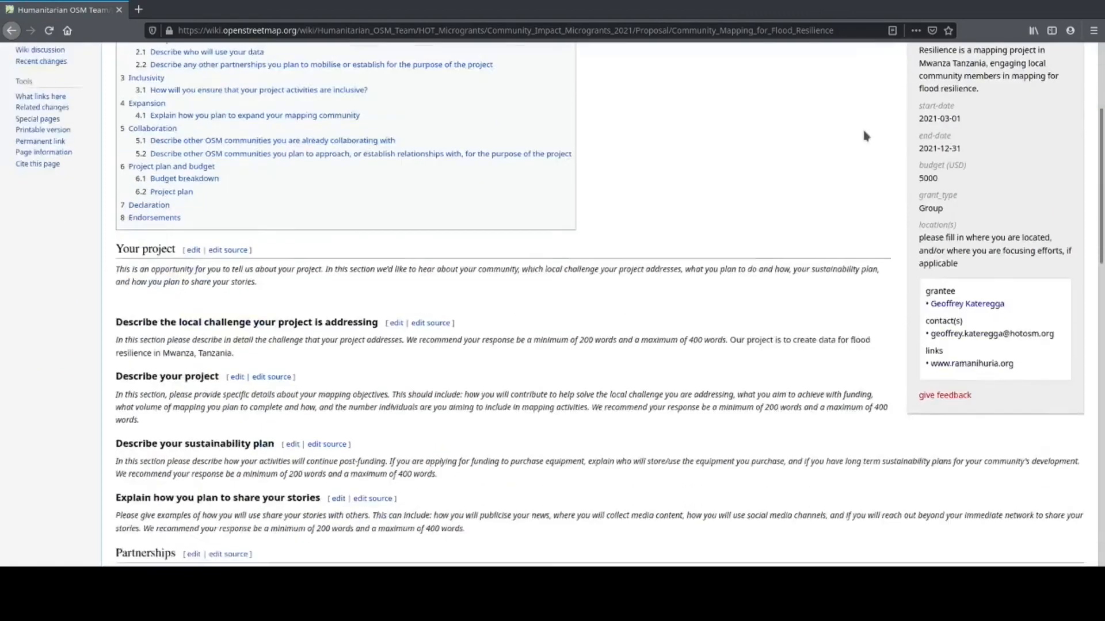
{"action": "scroll", "coordinate": [863, 130], "scroll_direction": "down", "scroll_amount": 3}
{"action": "scroll", "coordinate": [864, 129], "scroll_direction": "up", "scroll_amount": 4}
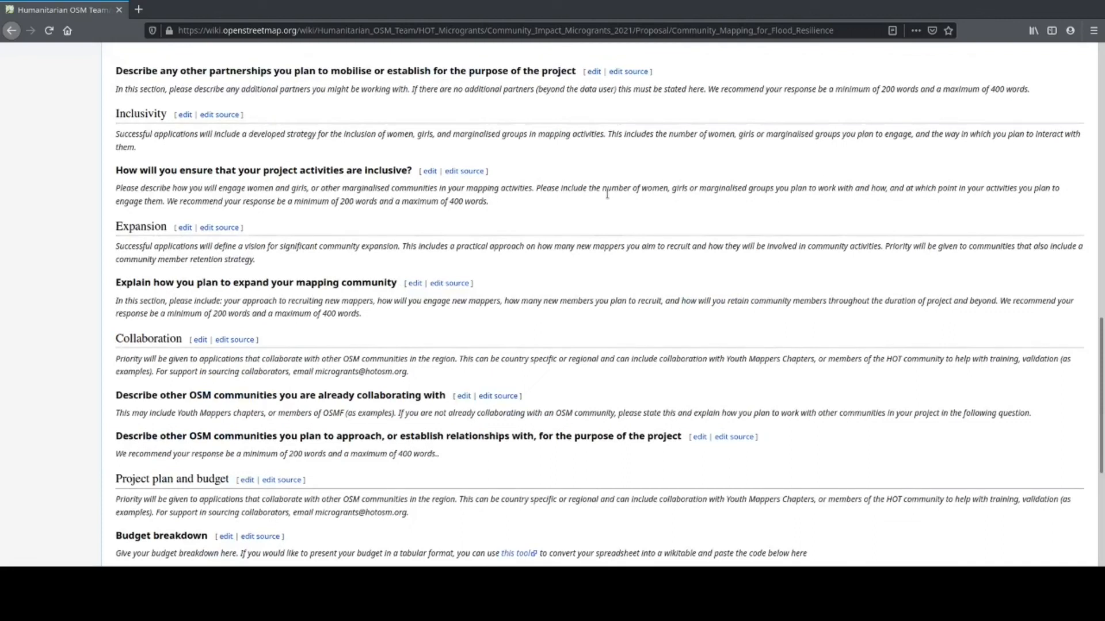
{"action": "scroll", "coordinate": [490, 334], "scroll_direction": "up", "scroll_amount": 6}
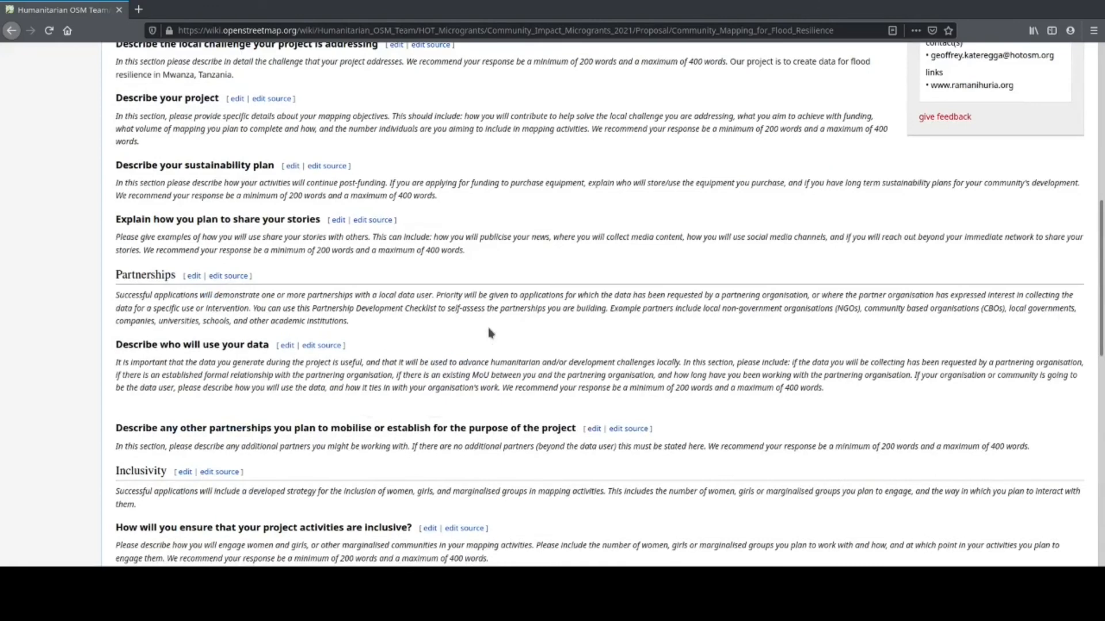
Step: Open 'edit source' for 'Describe your sustainability plan' and place the cursor below the write-here comment
{"action": "left_click", "coordinate": [328, 166]}
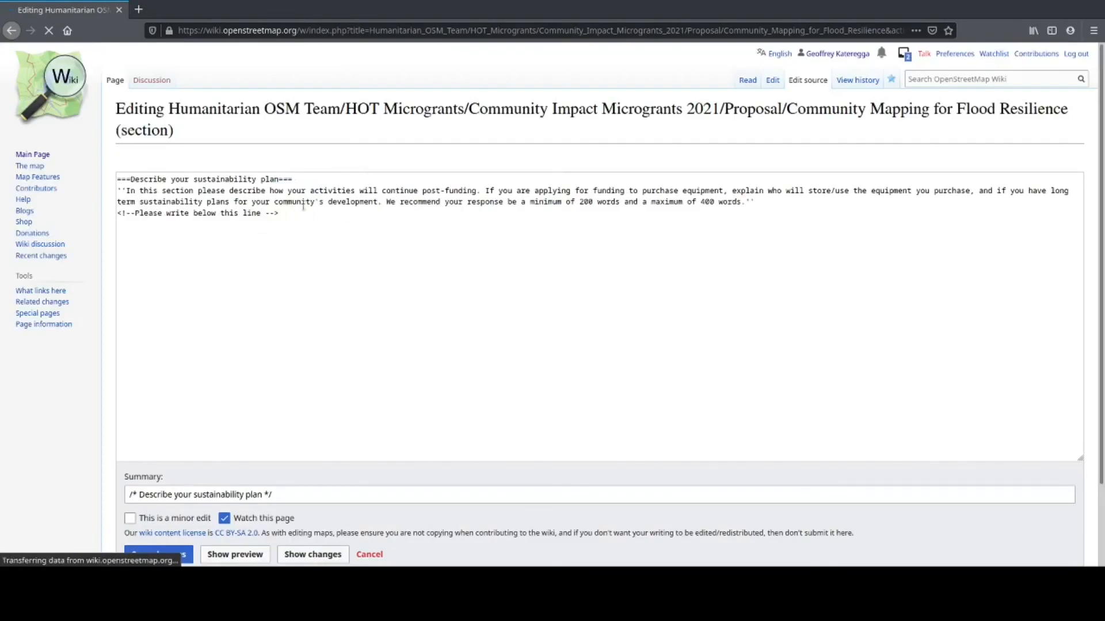
{"action": "left_click", "coordinate": [313, 214]}
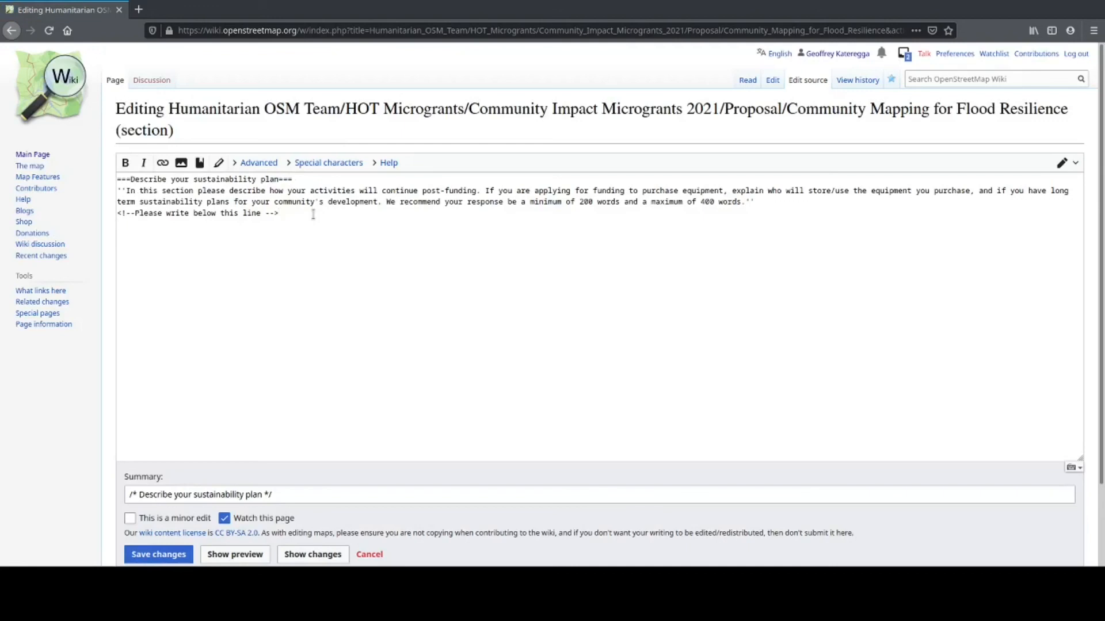